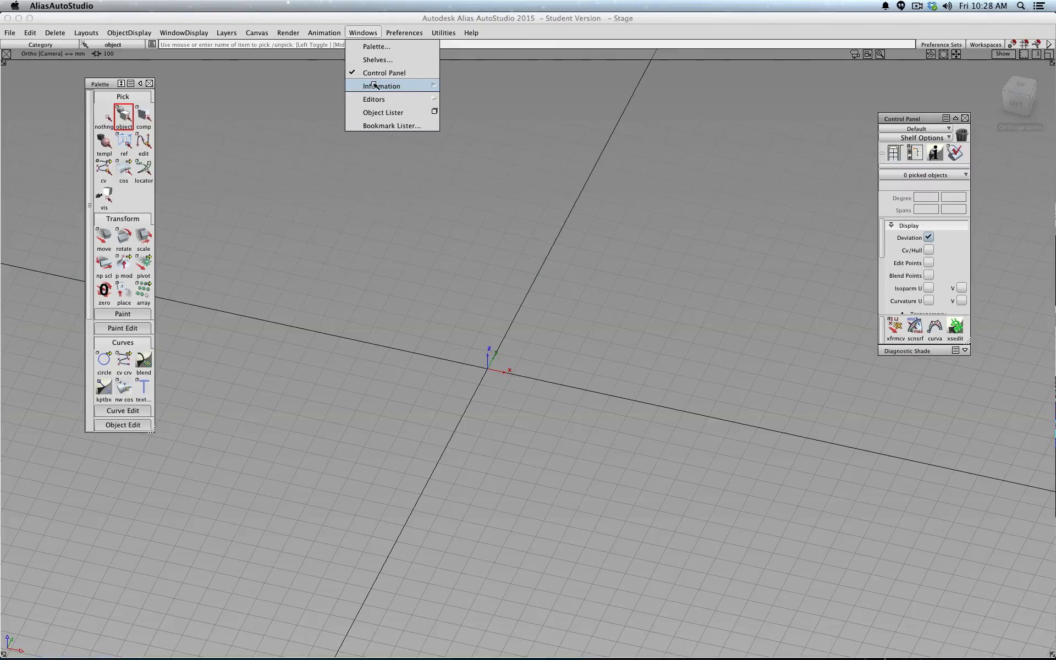
Show the Information Window and place it in the empty area below the Control Panel.
mouse_move(374, 85)
left_click(476, 85)
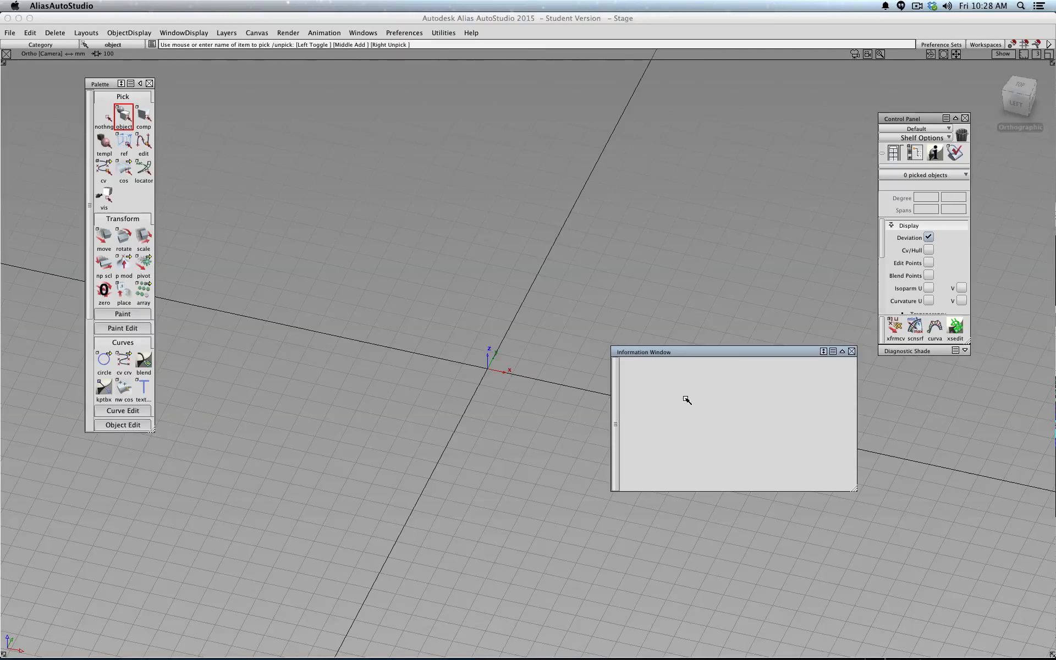
left_click_drag(775, 353, 953, 511)
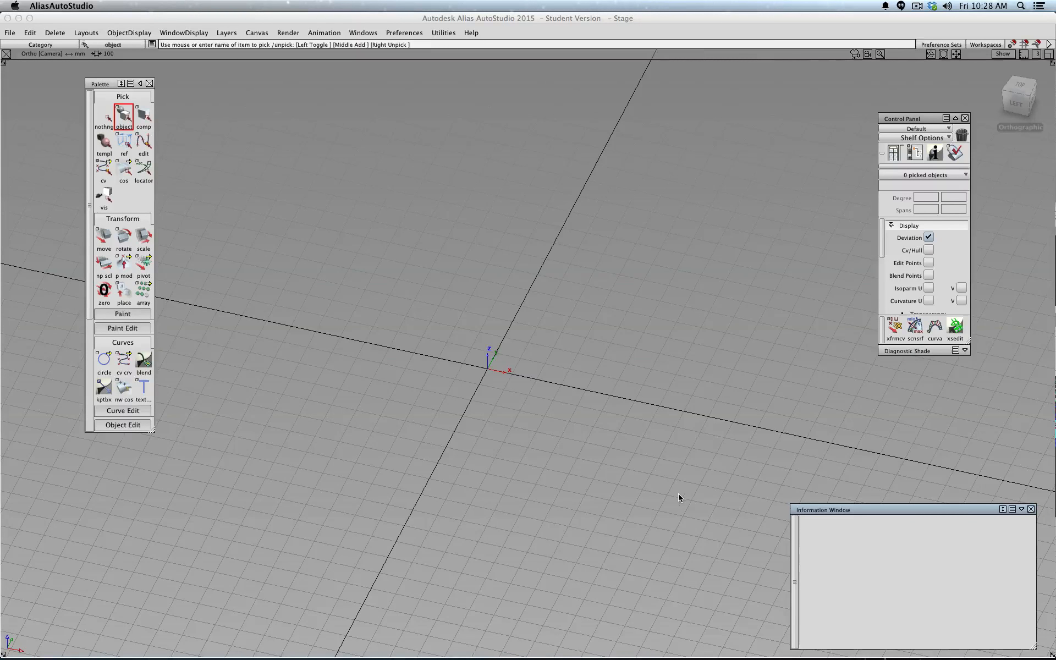
Draw a four-CV S-shaped curve from the origin, stepping up in Z, toward negative X and up again, and pick it as an object.
left_click(124, 361)
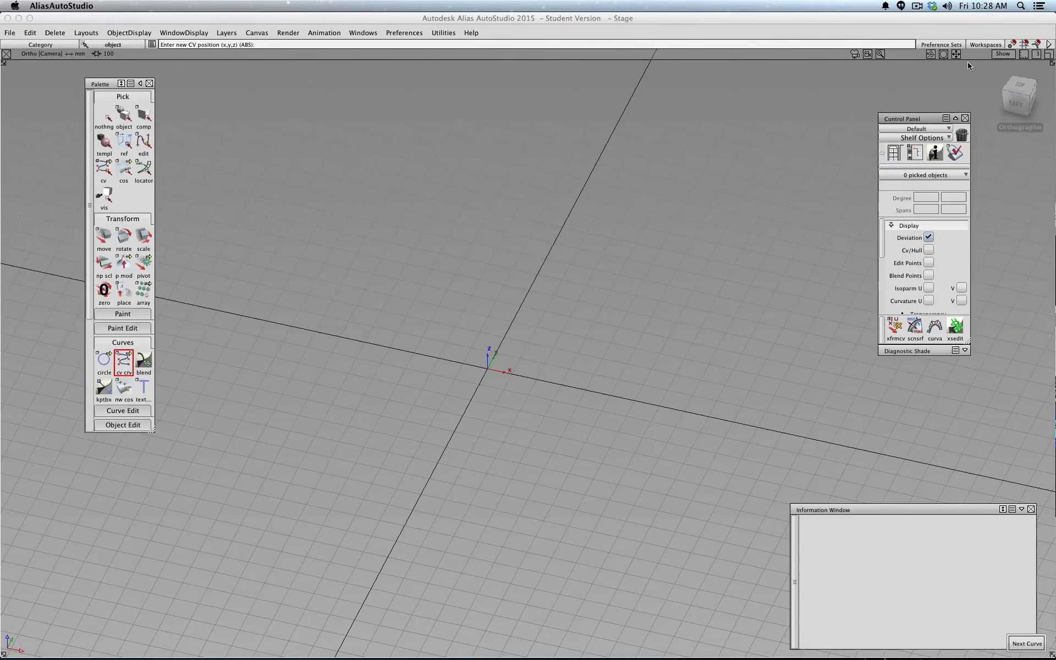
left_click(487, 369)
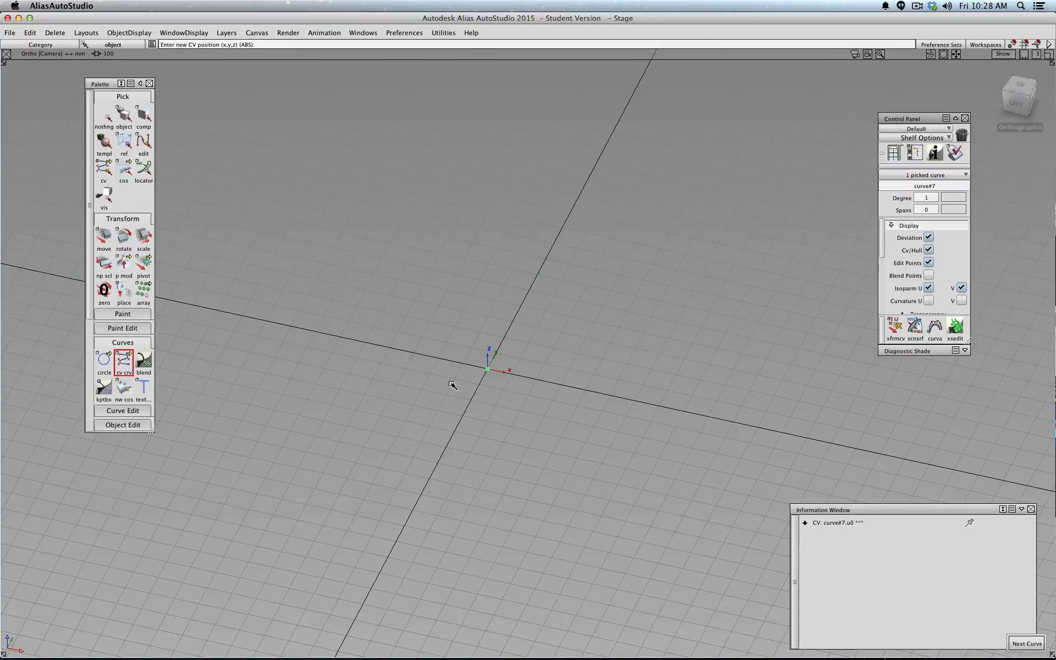
right_click_drag(451, 387, 444, 309)
left_click_drag(444, 310, 416, 308)
right_click_drag(416, 306, 412, 208)
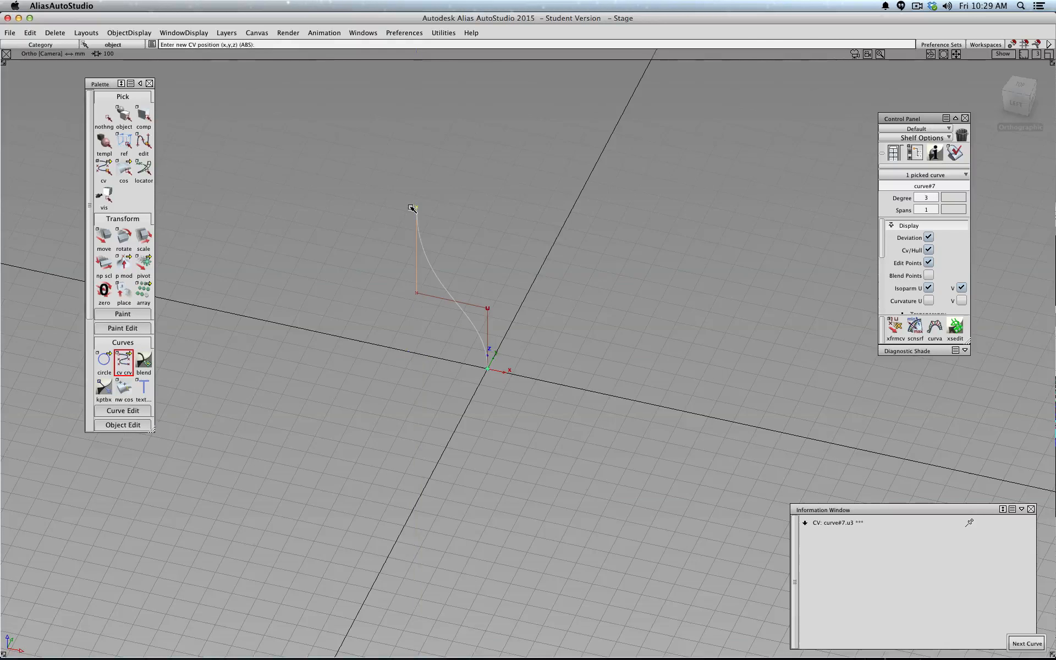
left_click(120, 114)
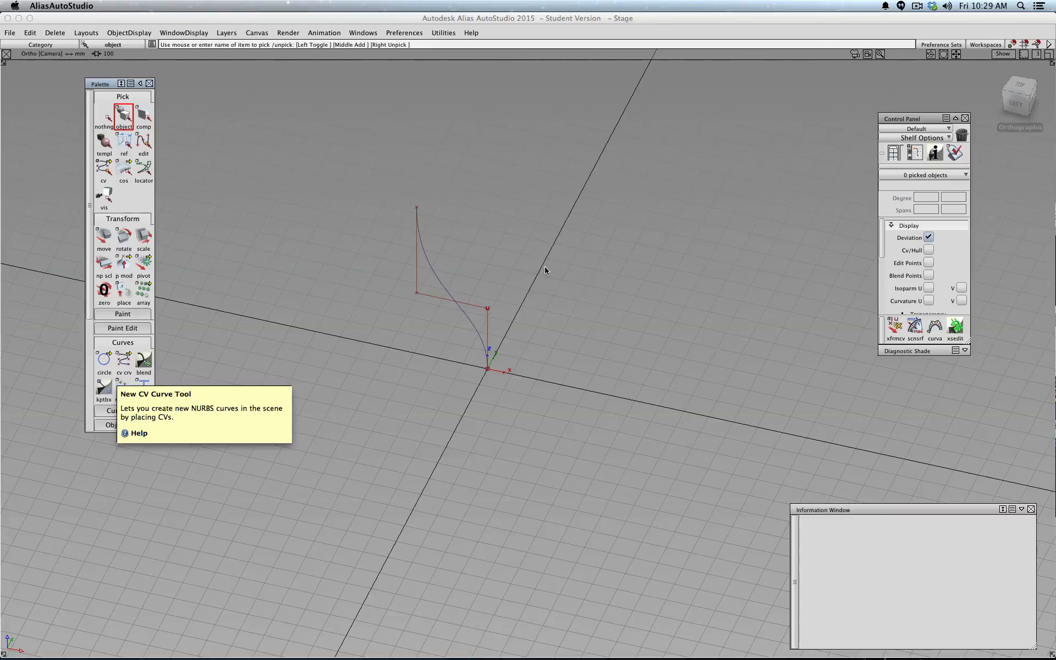
left_click(433, 266)
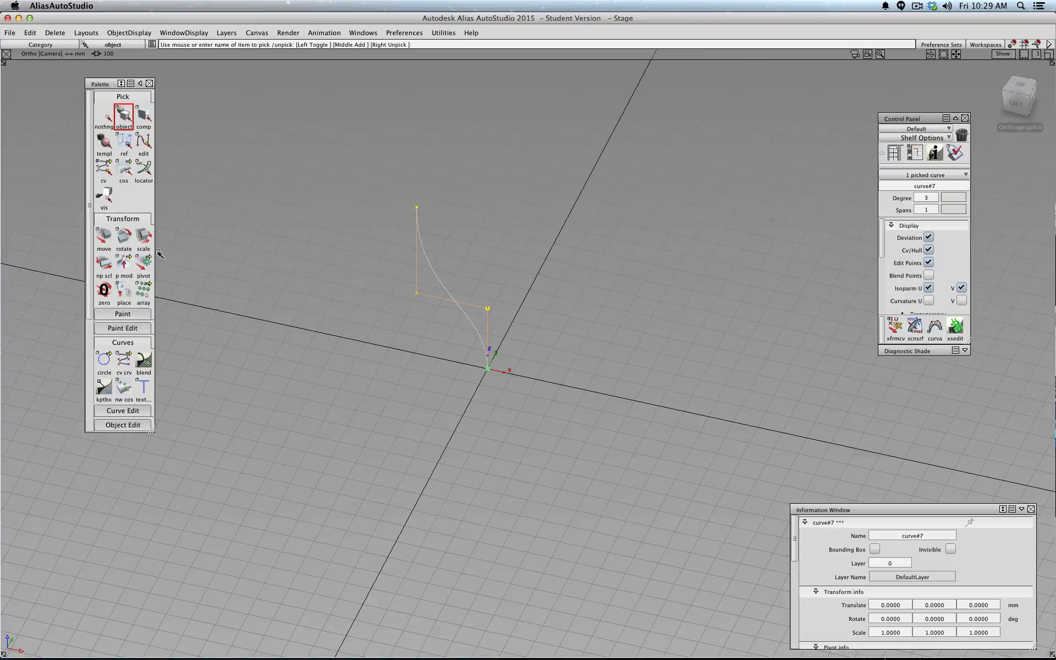
Move the picked curve freely along each axis to about X -244.5, Y 411.4 and Z -179.3 mm.
left_click(103, 238)
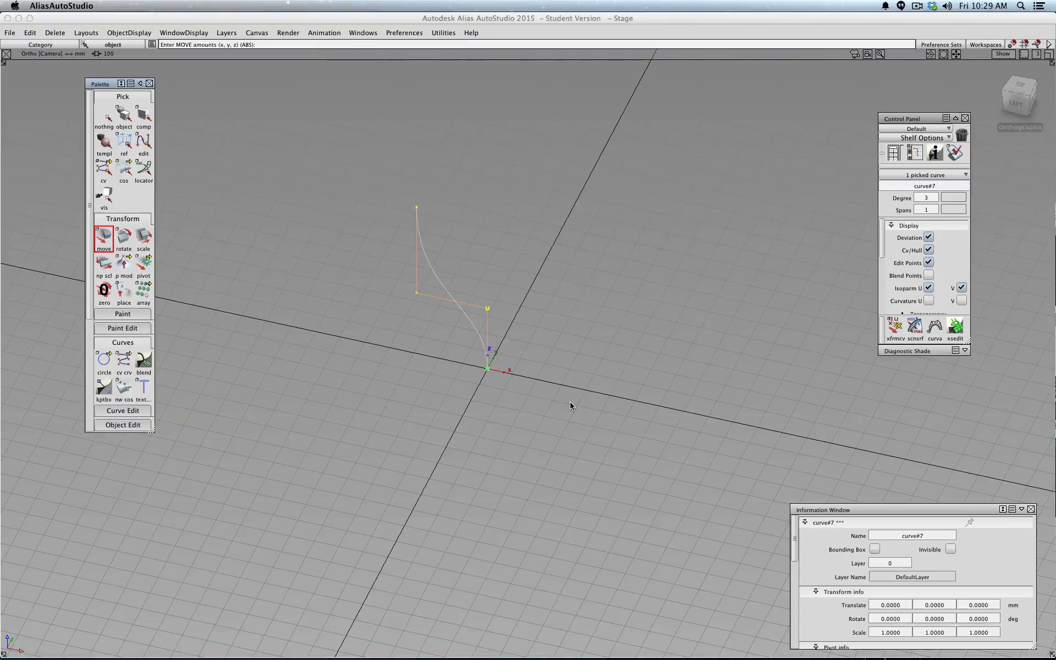
left_click_drag(570, 405, 512, 382)
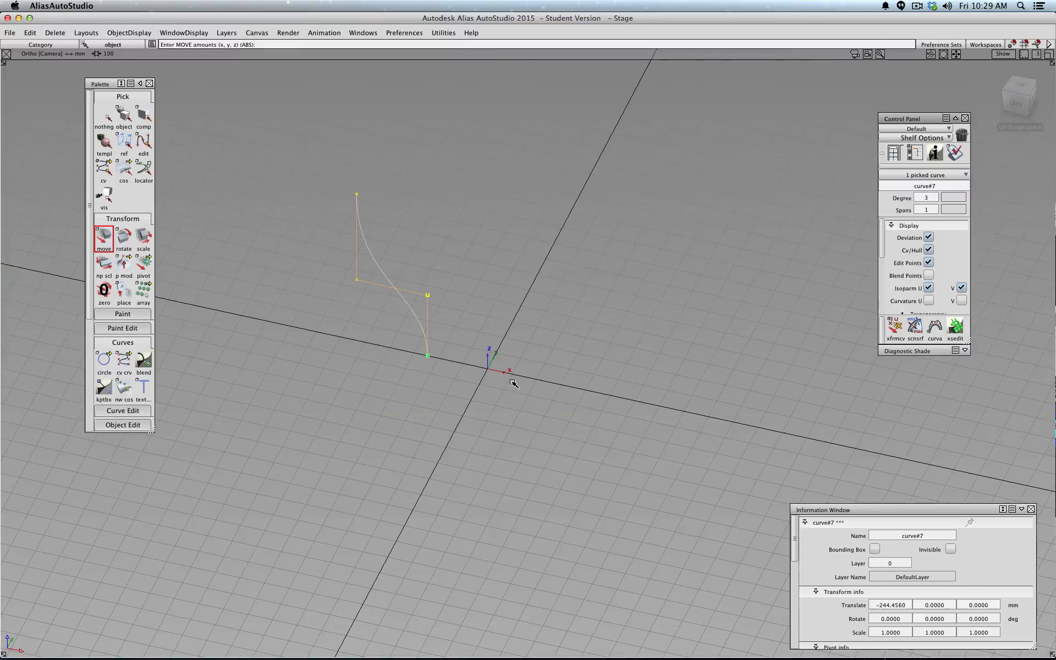
middle_click_drag(512, 382, 535, 332)
right_click_drag(535, 333, 633, 335)
Bring the Information Window closer to the curve and set the curve's X, Y and Z translation to 0.
left_click_drag(862, 510, 689, 215)
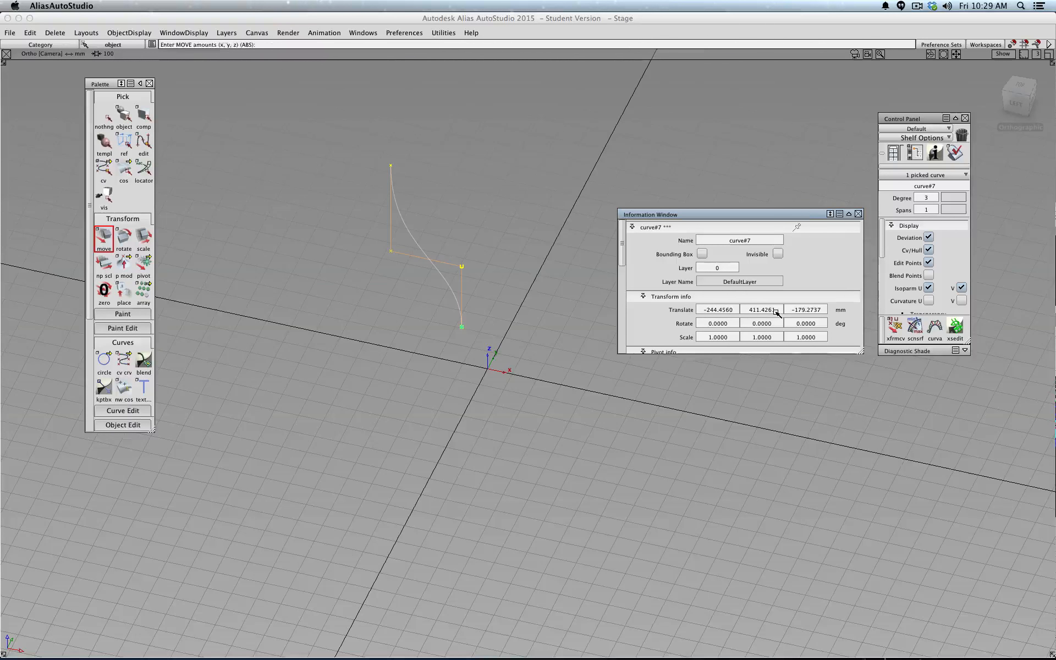
left_click_drag(702, 310, 733, 310)
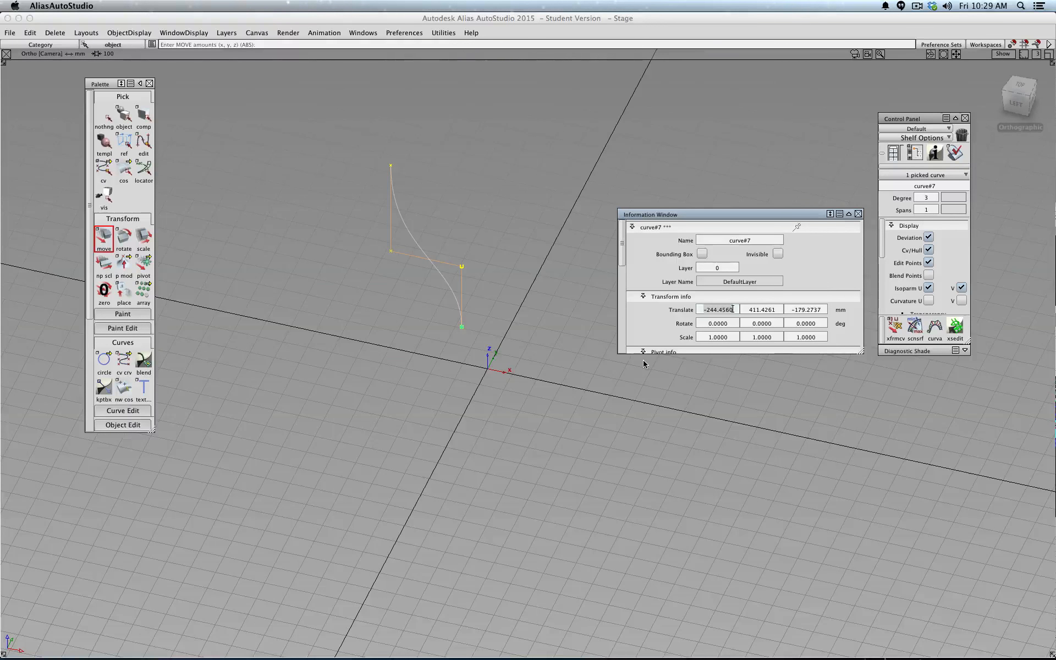
type("0")
key("Tab")
type("0")
key("Tab")
type("0")
key("Return")
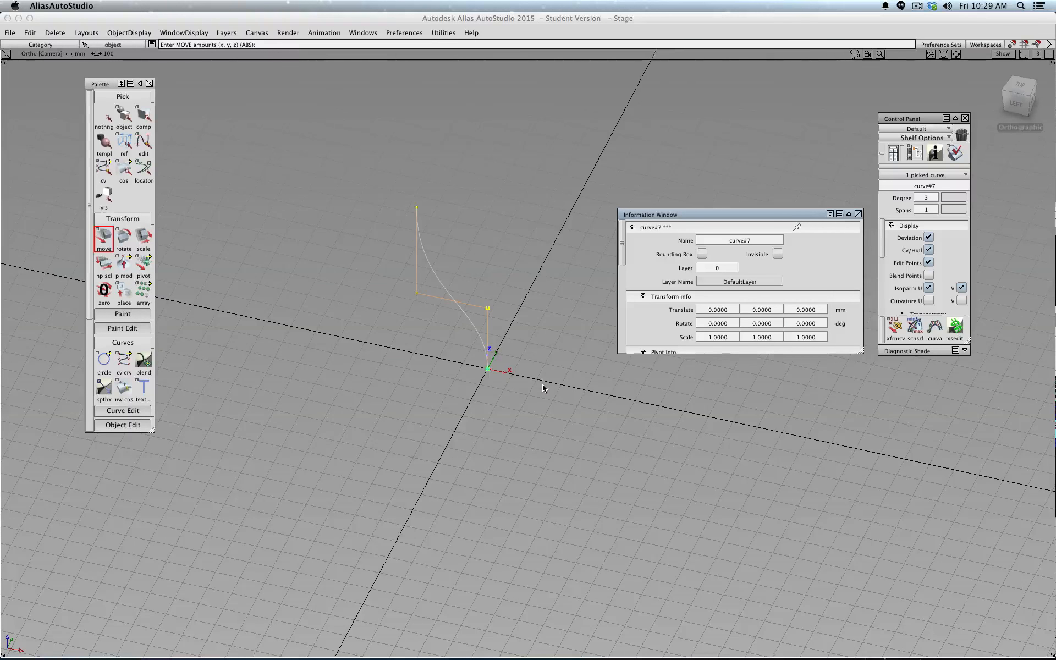
Move the curve freely toward negative X by about 148 mm, and set its X translation to -100 mm.
mouse_move(542, 384)
left_mouse_down()
mouse_move(505, 372)
mouse_move(547, 390)
mouse_move(512, 388)
mouse_move(537, 392)
mouse_move(523, 388)
left_mouse_up()
left_click(713, 309)
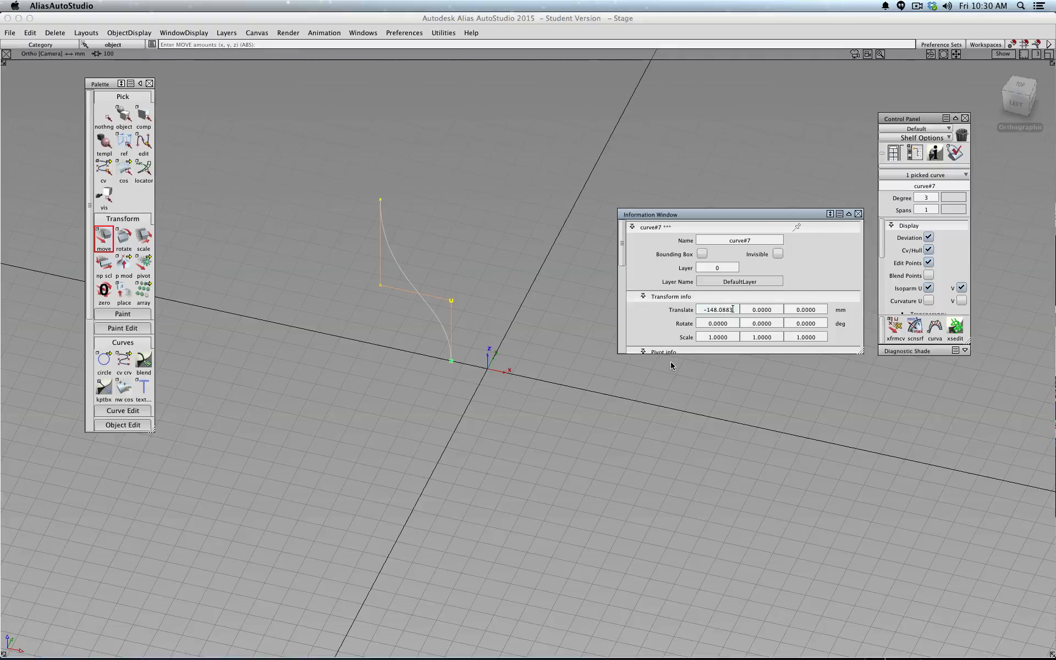
key("BackSpace")
key("BackSpace")
key("BackSpace")
key("BackSpace")
key("BackSpace")
key("BackSpace")
key("BackSpace")
type("50")
key("Return")
key("Return")
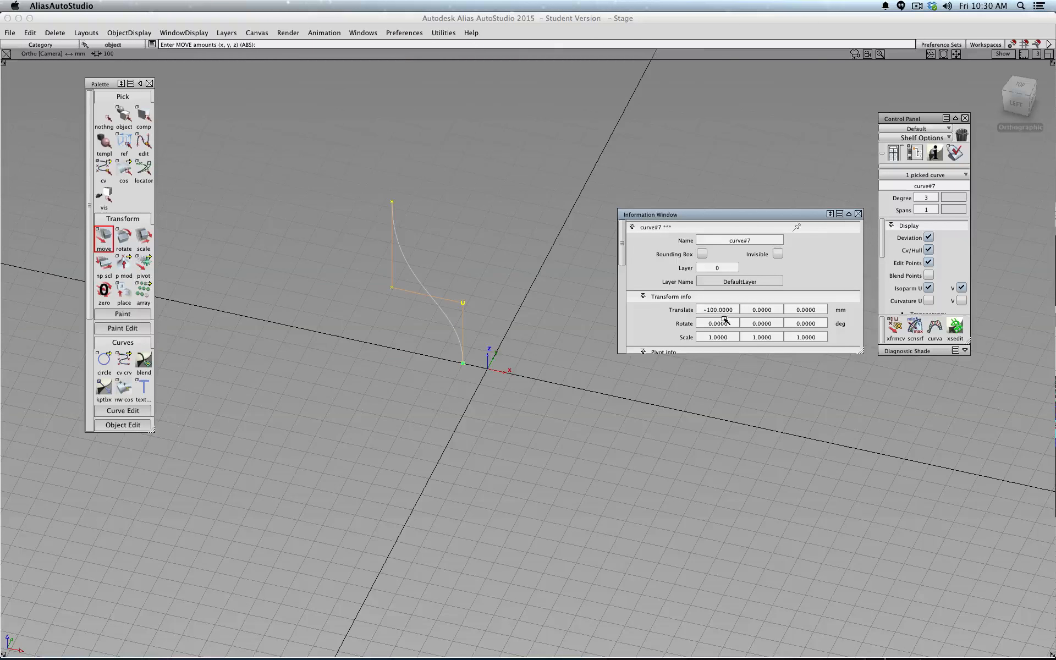
Set the curve's X translation to 0 mm.
left_click_drag(730, 312, 682, 312)
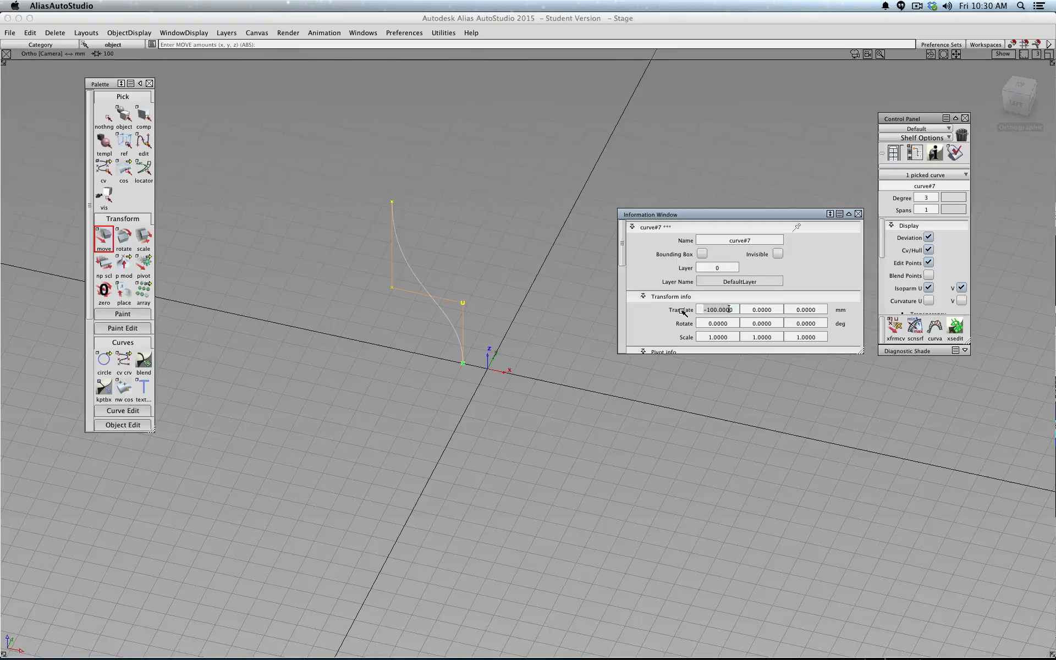
type("0")
key("Return")
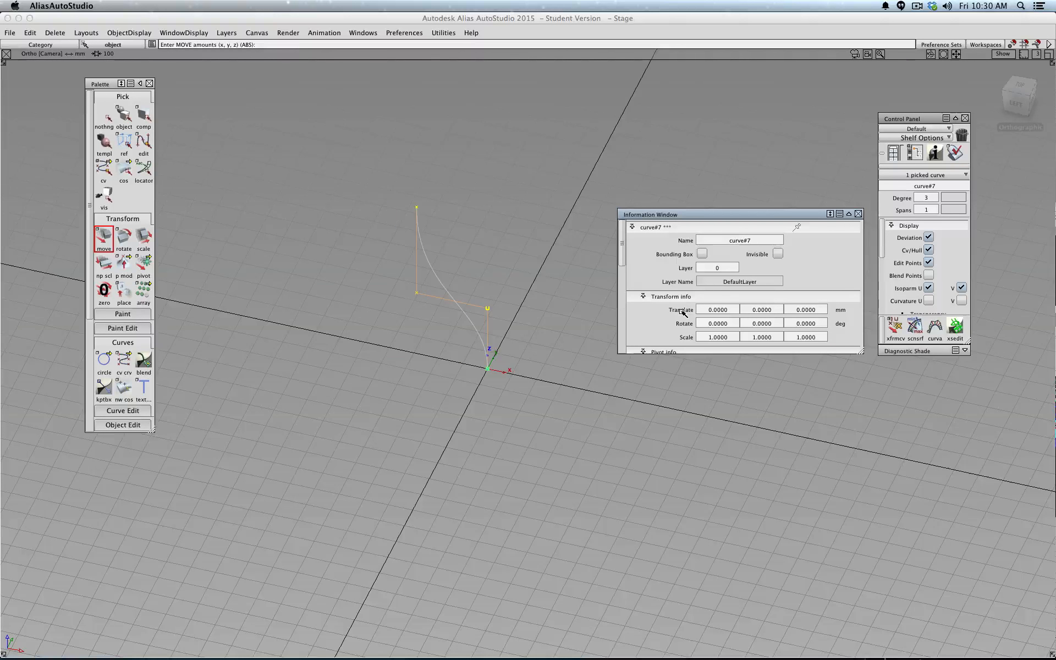
Rotate the curve freely to about 9.6° in X, 3.2° in Y and -35.2° in Z.
left_click(124, 239)
left_click_drag(371, 394, 406, 406)
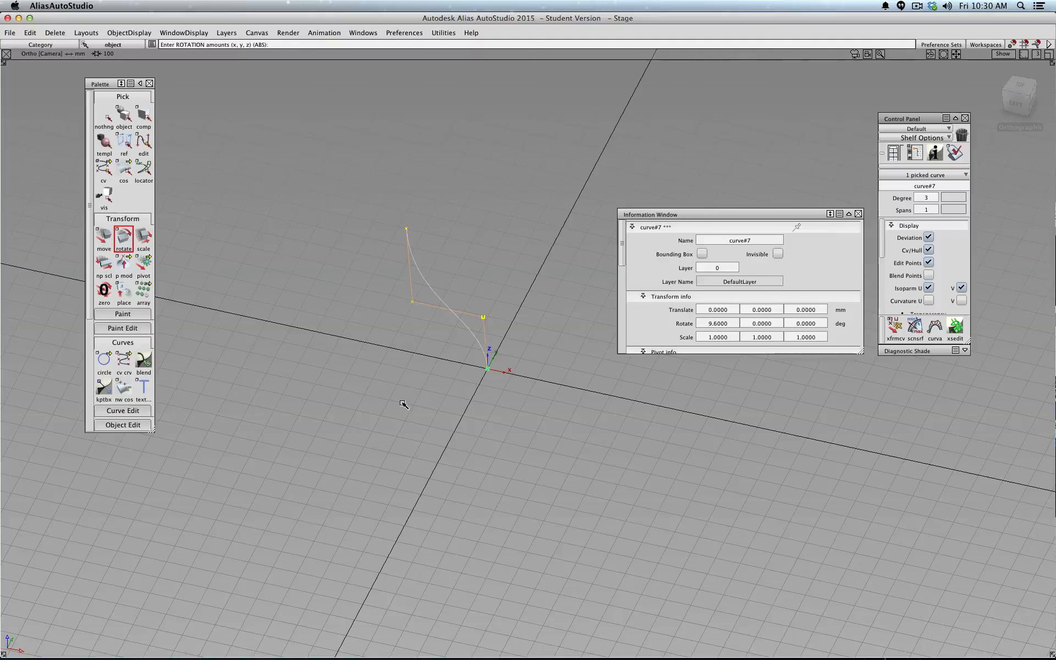
middle_click_drag(404, 404, 418, 372)
right_click_drag(403, 396, 209, 245)
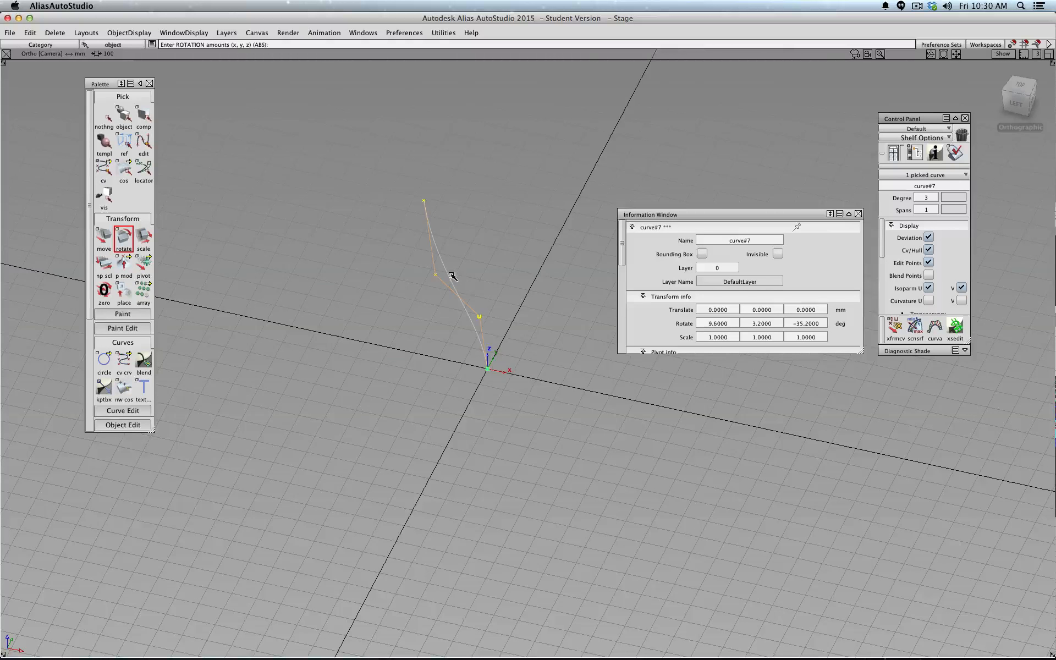
Set the curve's rotation to 0° in X, 0° in Y and 90° in Z.
left_click(727, 323)
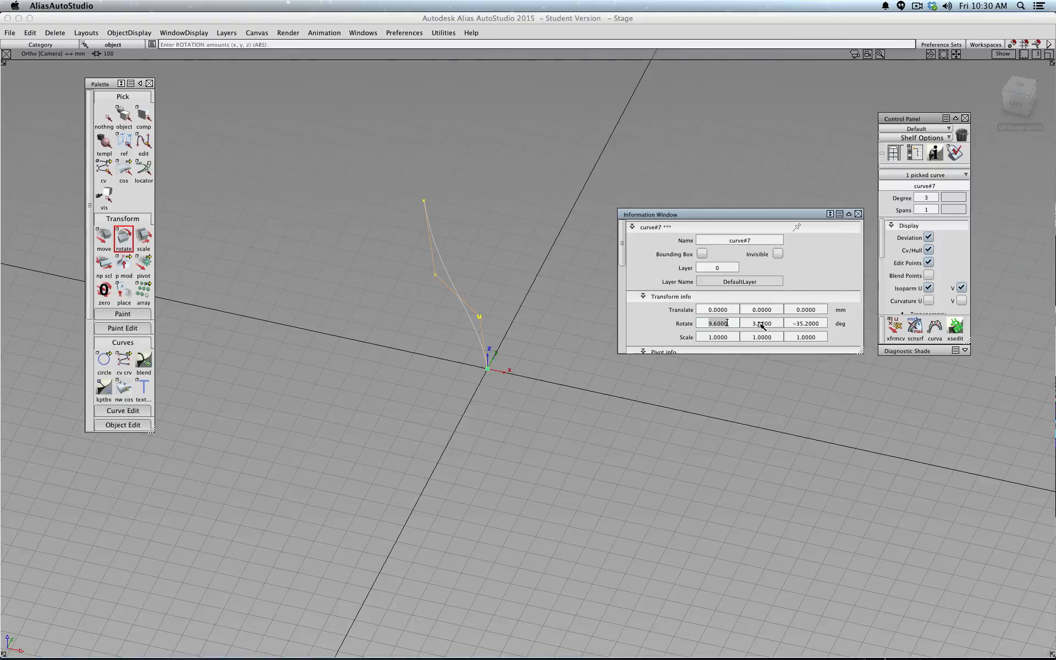
type("0")
left_click(762, 326)
type("0")
key("Tab")
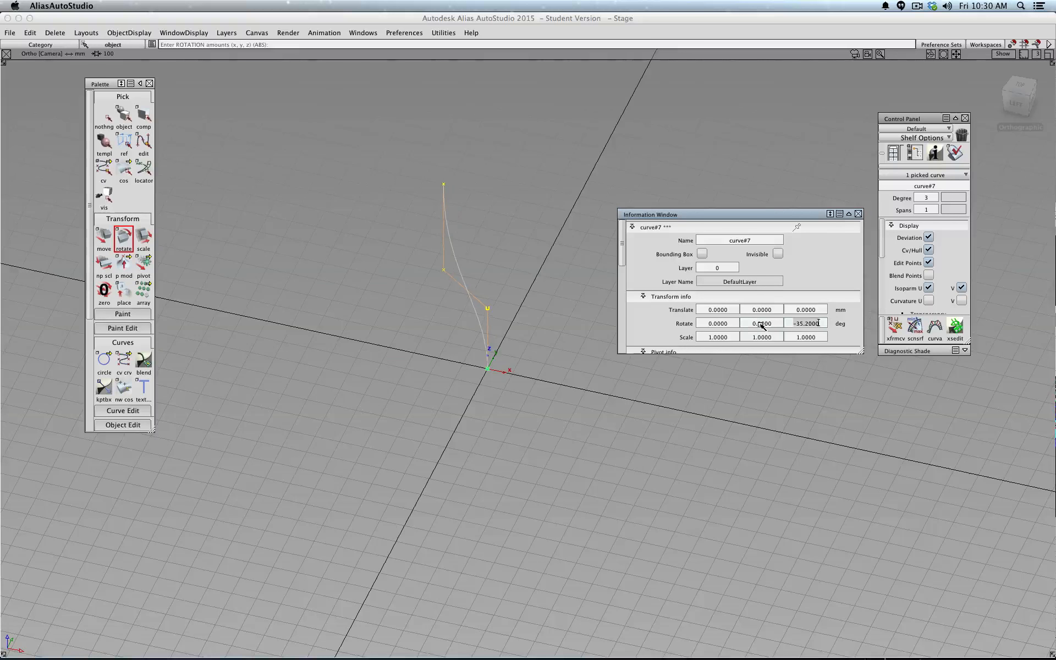
type("90")
key("Return")
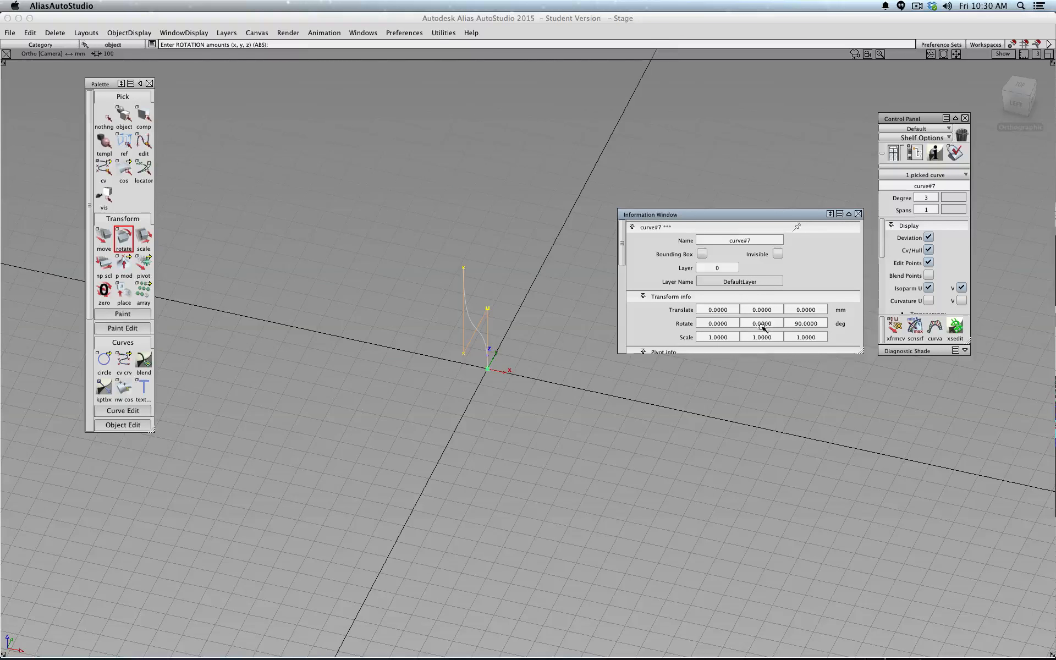
Set the curve's Z rotation to 45°, and return it to 0°.
double_click(793, 324)
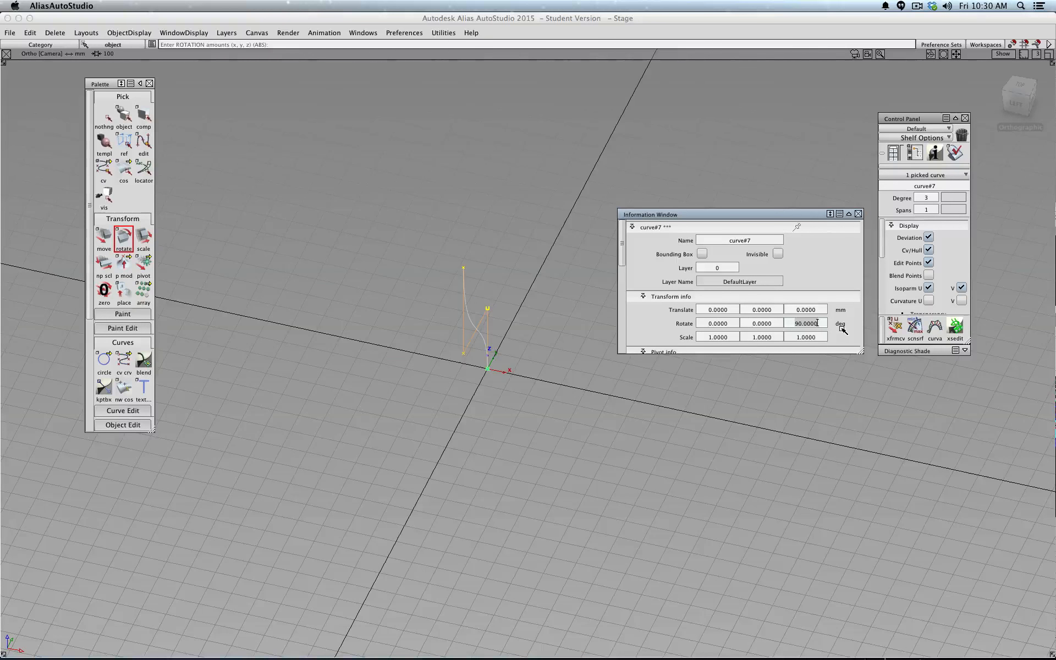
type("45")
key("Return")
double_click(808, 324)
type("0")
key("Return")
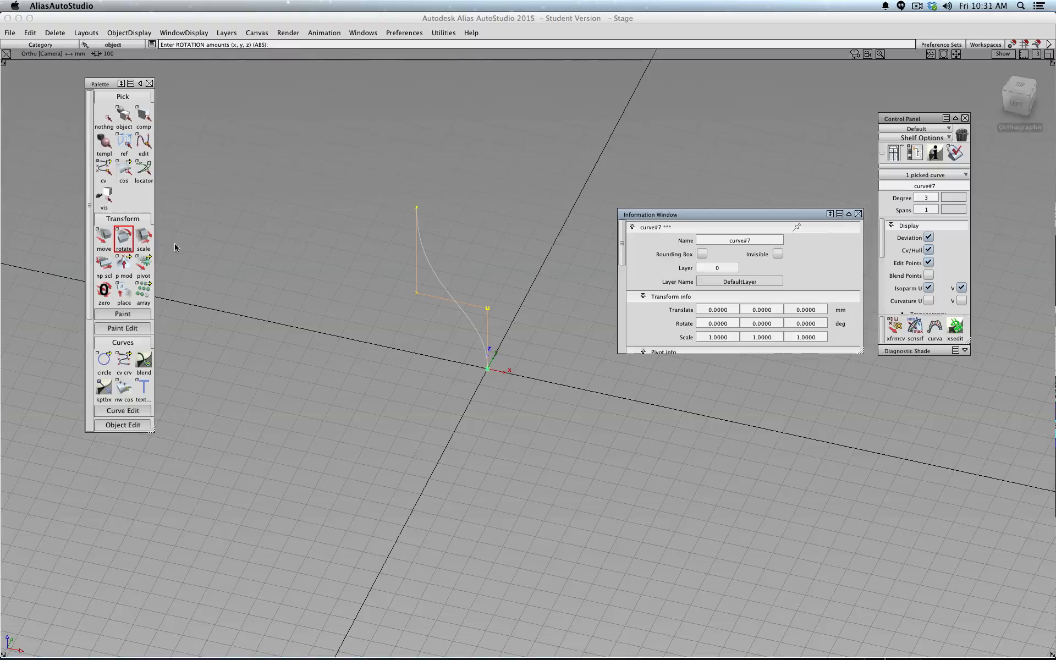
Scale the curve proportionally to about 1.37, and set its scale values to 1 in X, 1 in Y and 0.5 in Z.
left_click(143, 238)
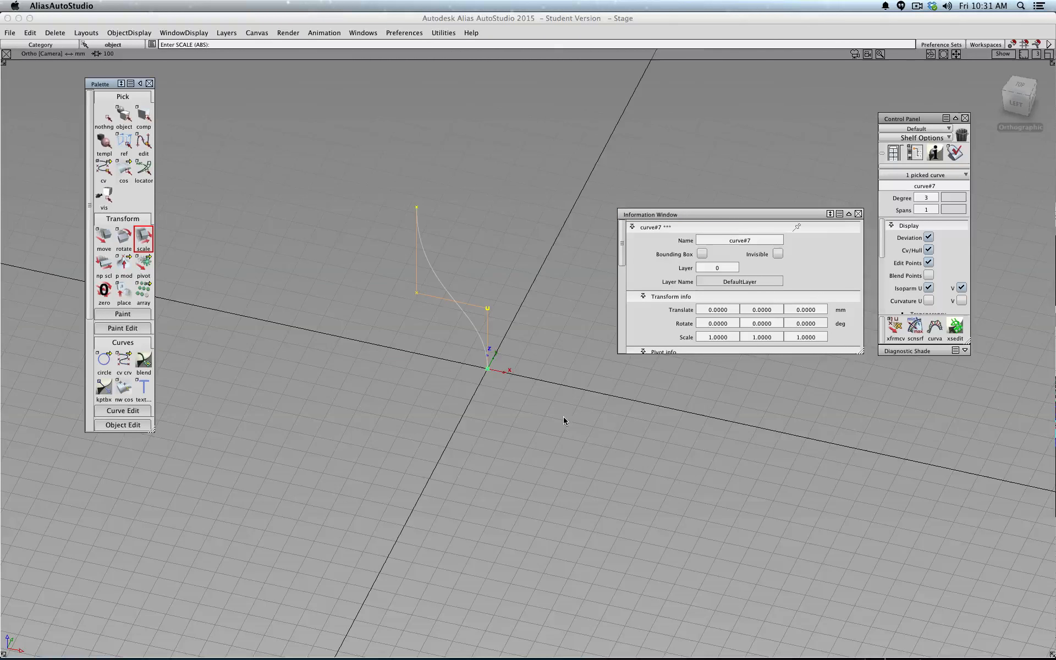
left_click_drag(565, 417, 456, 300)
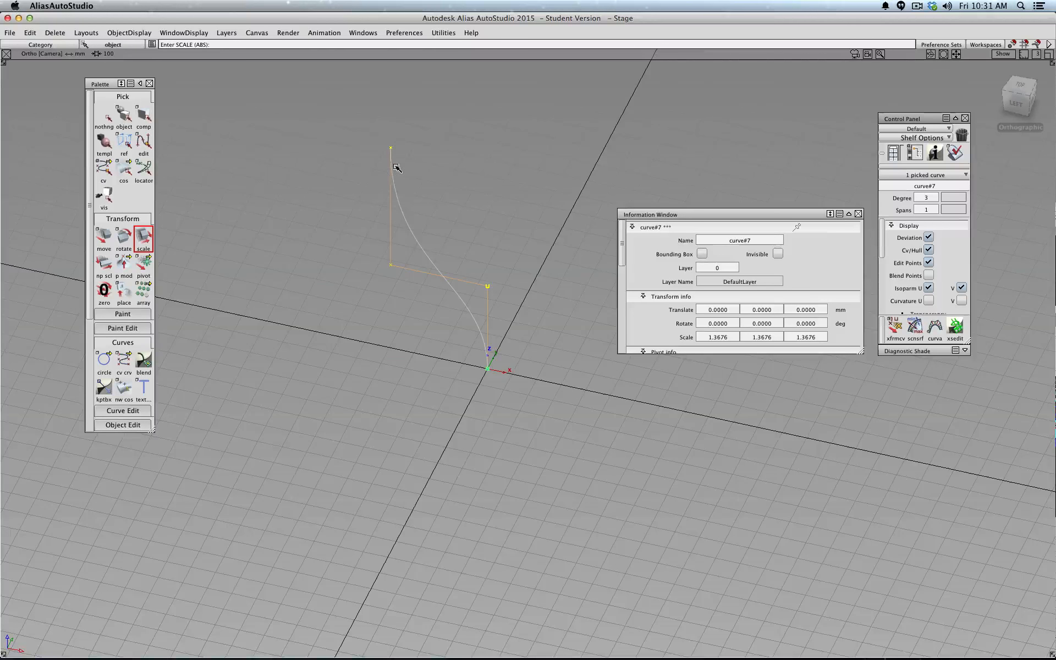
left_click_drag(705, 336, 738, 339)
type("1")
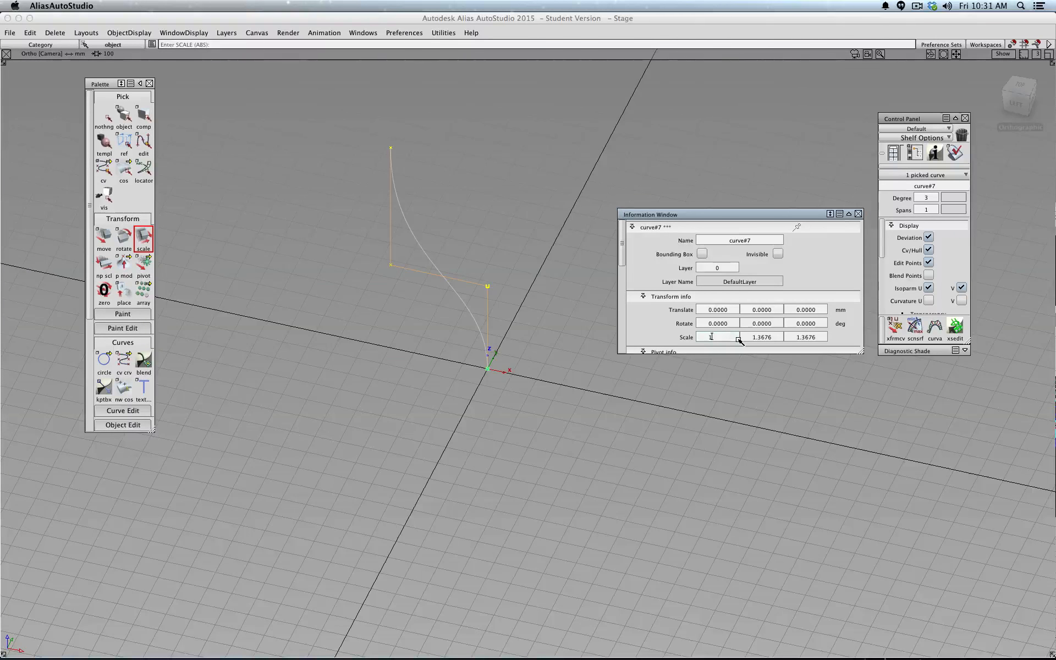
key("Tab")
type("1")
key("Tab")
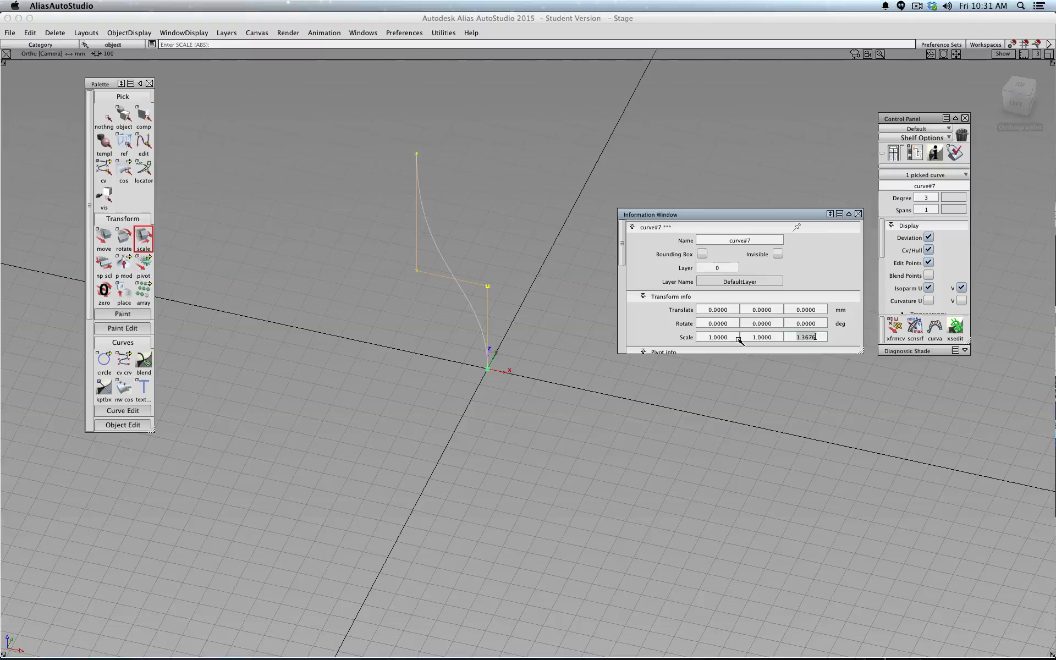
type(".5")
key("Return")
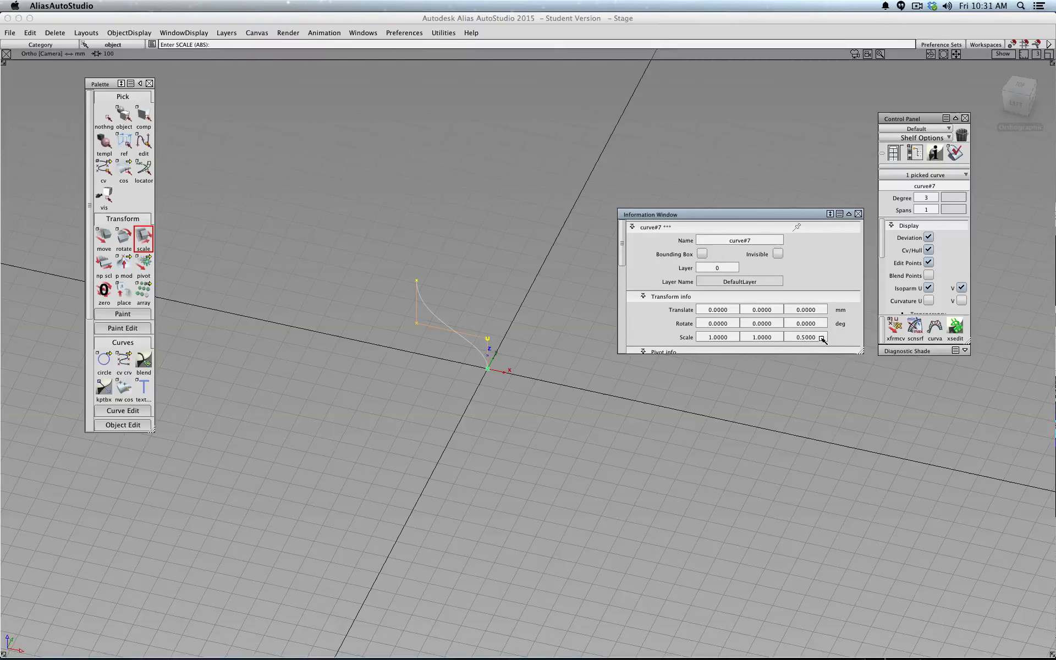
Change the curve's Z scale to 2, and reduce it to 1.5.
left_click_drag(816, 337, 779, 338)
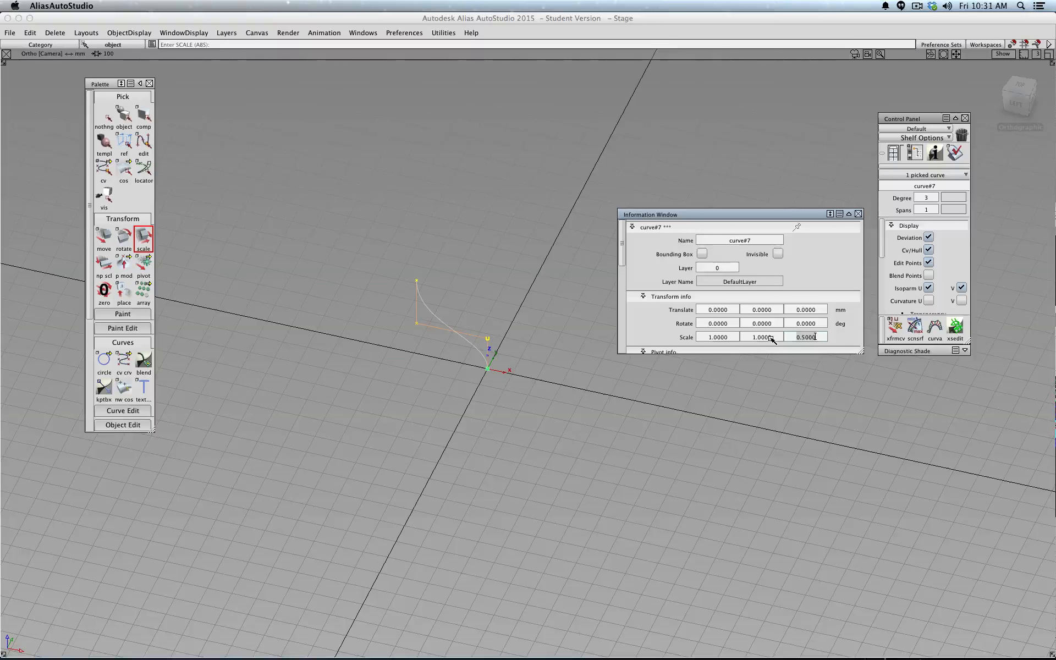
type("2")
key("Return")
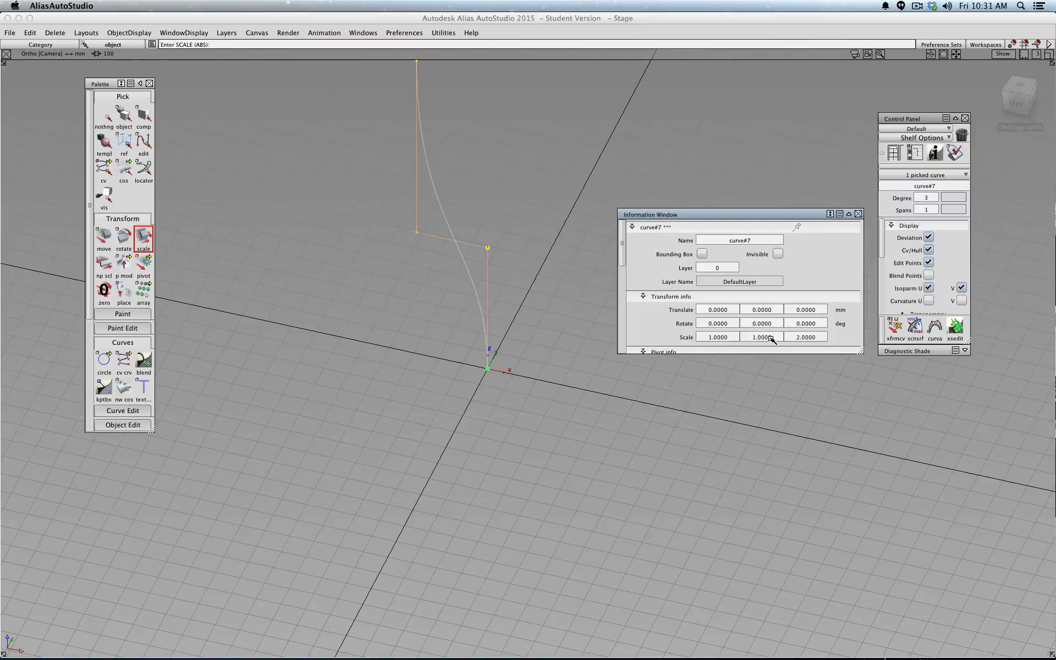
left_click_drag(791, 338, 828, 342)
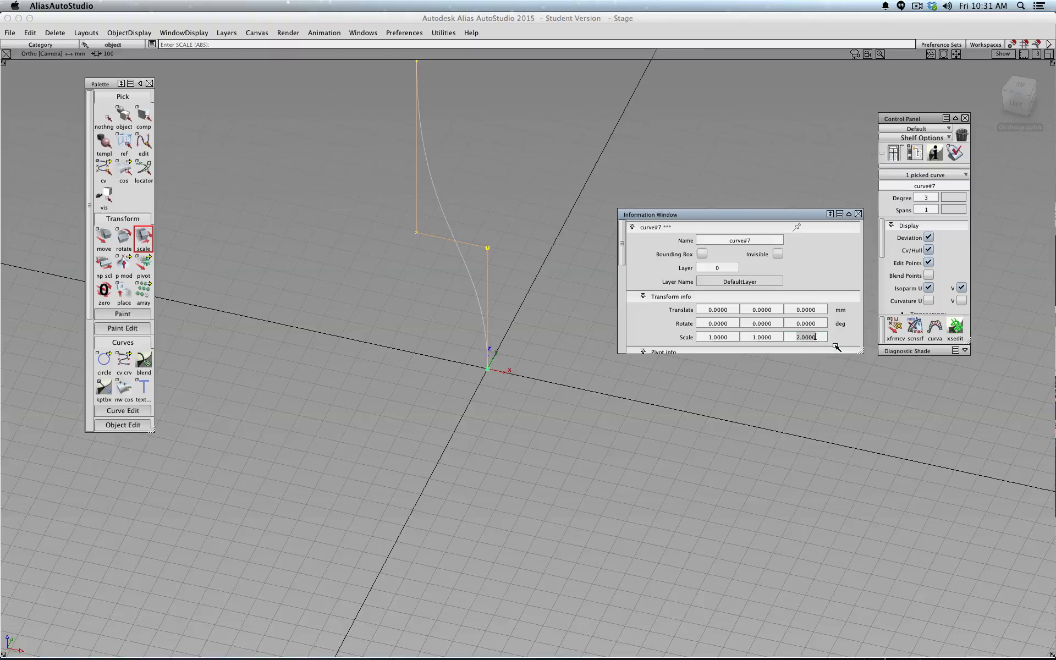
type("1.5")
key("Return")
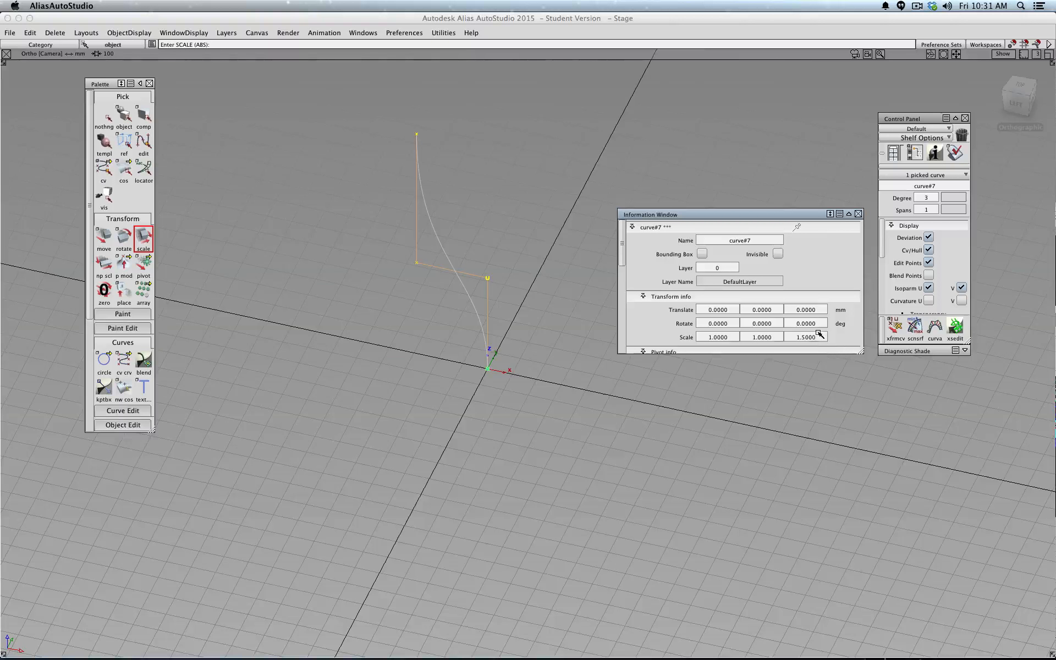
Set the curve's Z scale to 1.
left_click_drag(819, 336, 790, 338)
type("1")
key("Return")
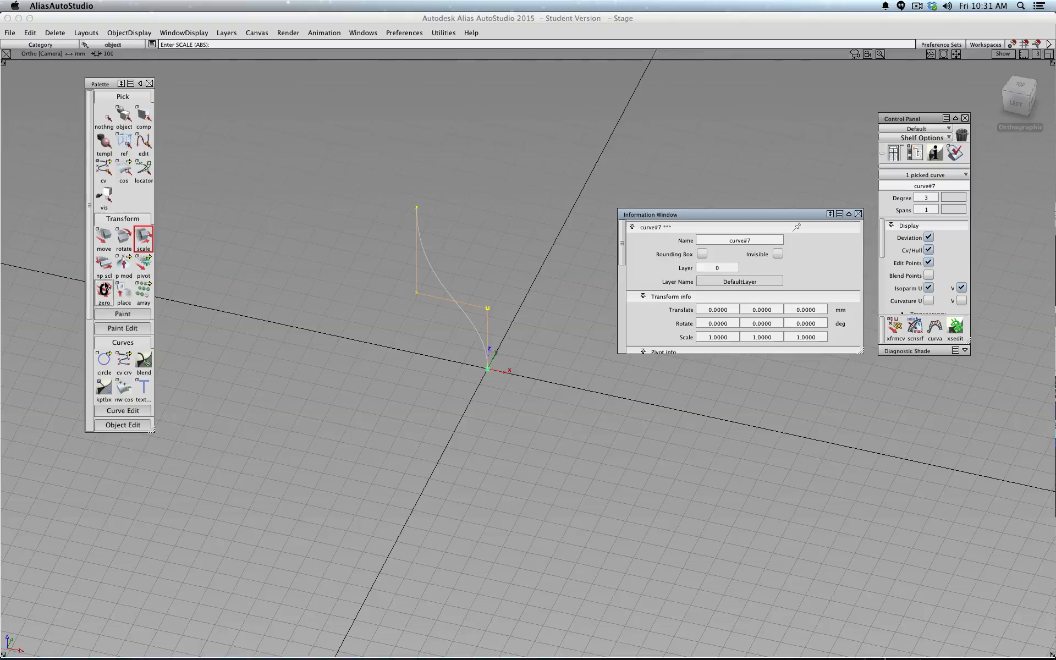
Scale the curve non-proportionally to about 1.25 in X and 1.36 in Z.
left_click(104, 268)
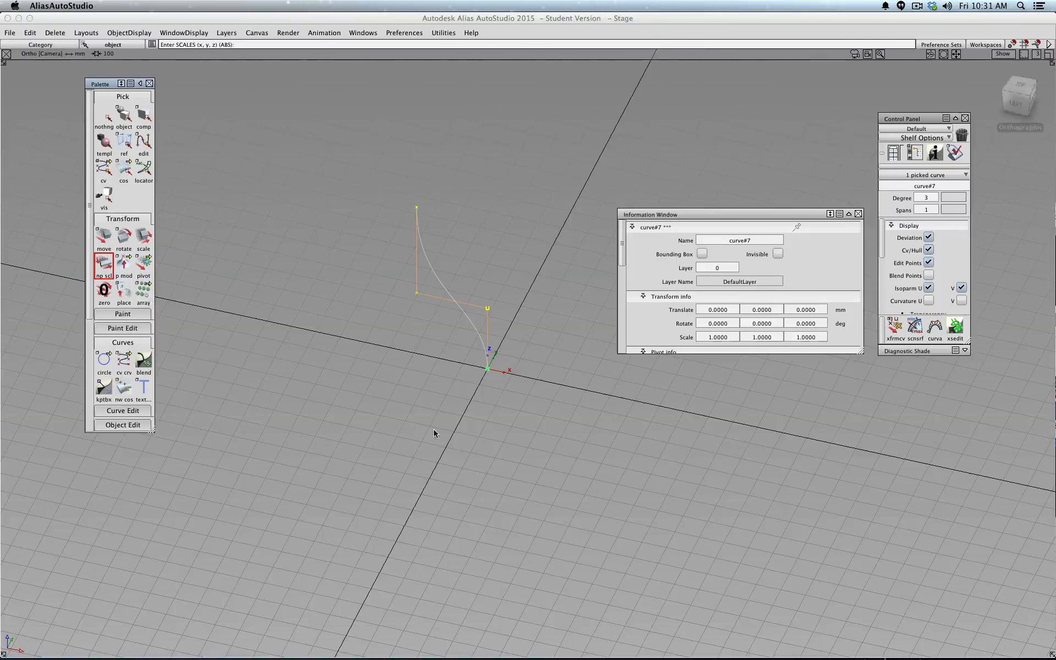
left_click_drag(433, 429, 491, 388)
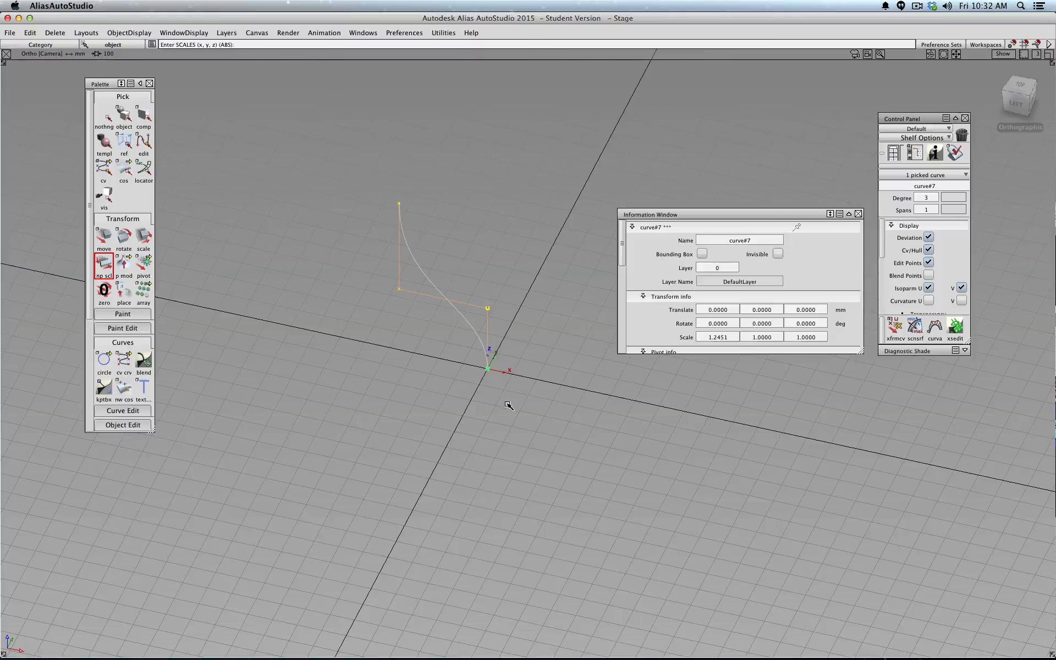
right_click_drag(510, 411, 487, 398)
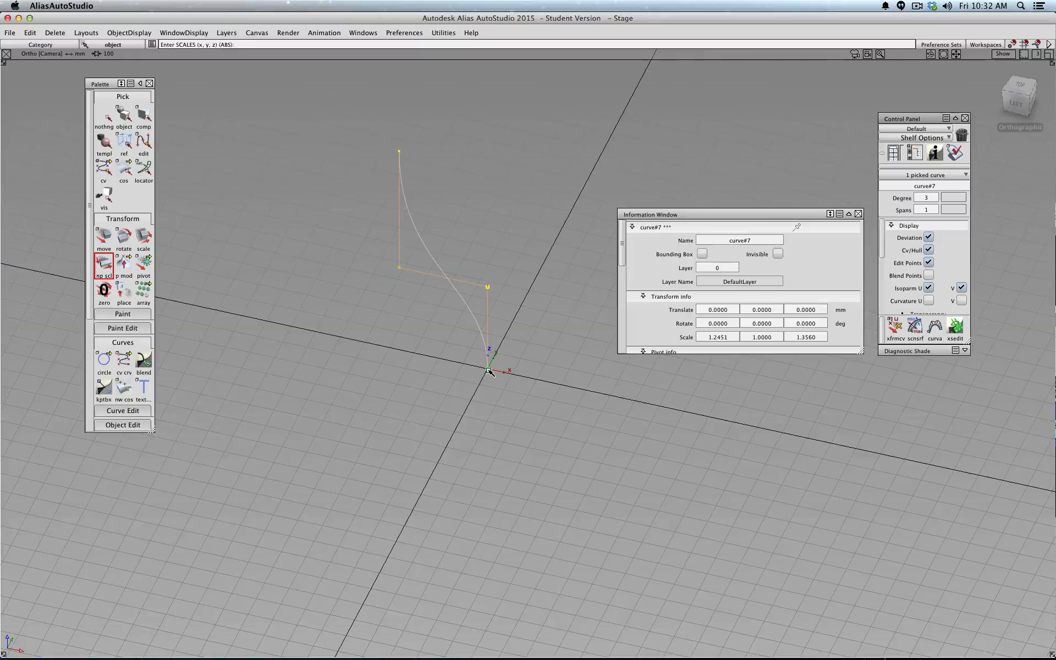
Place the curve's pivot on the grid's X axis away from the curve, and rotate the curve about Z to about -0.9°.
left_click(142, 267)
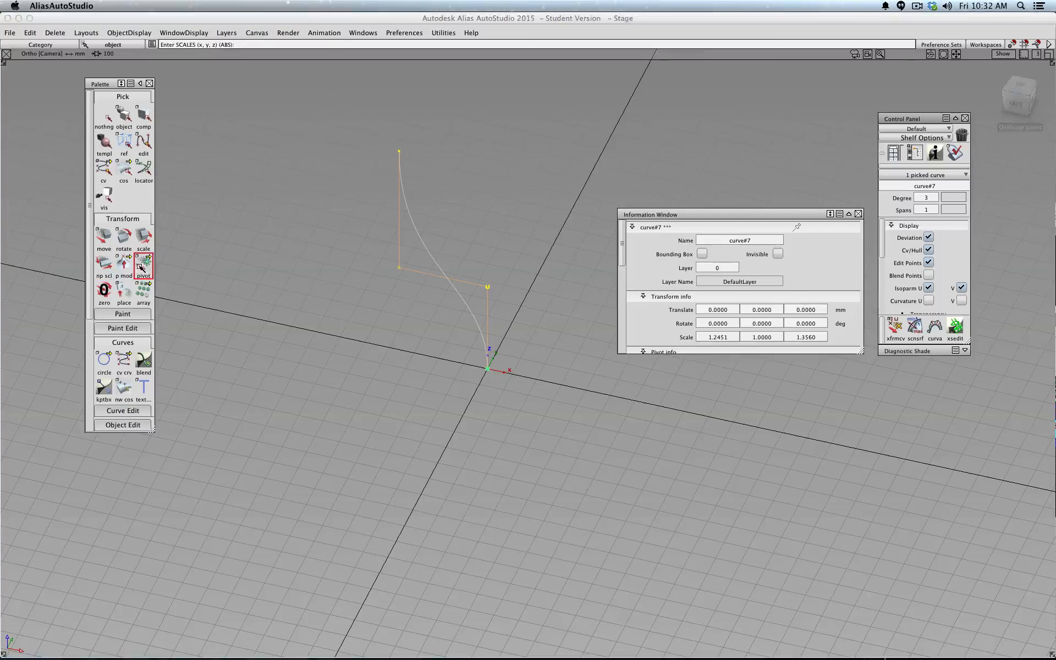
left_click(389, 348)
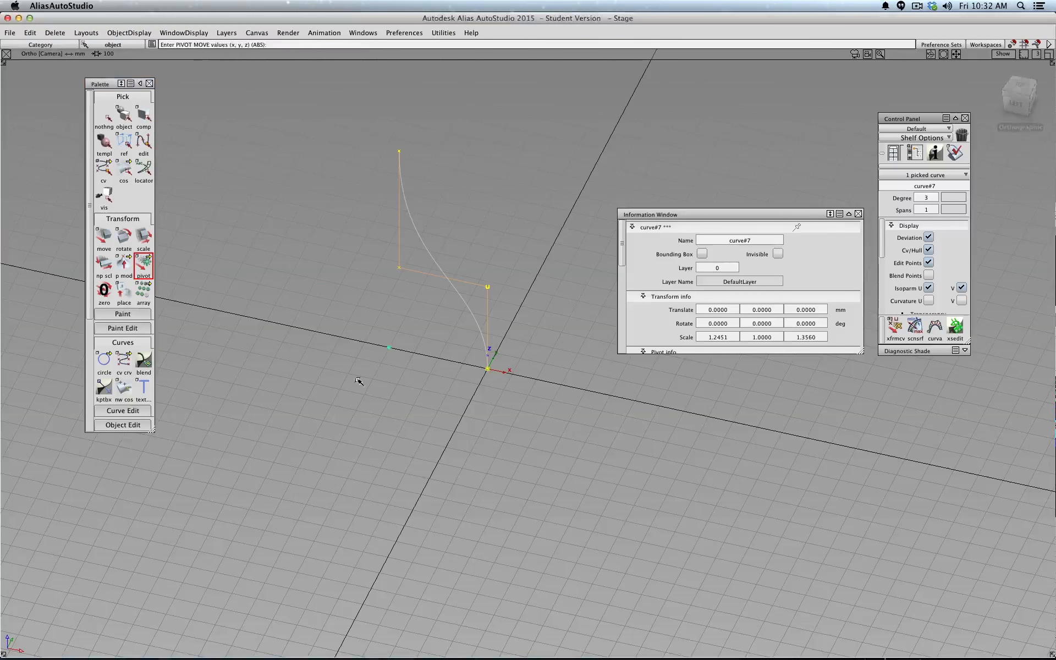
left_click(123, 237)
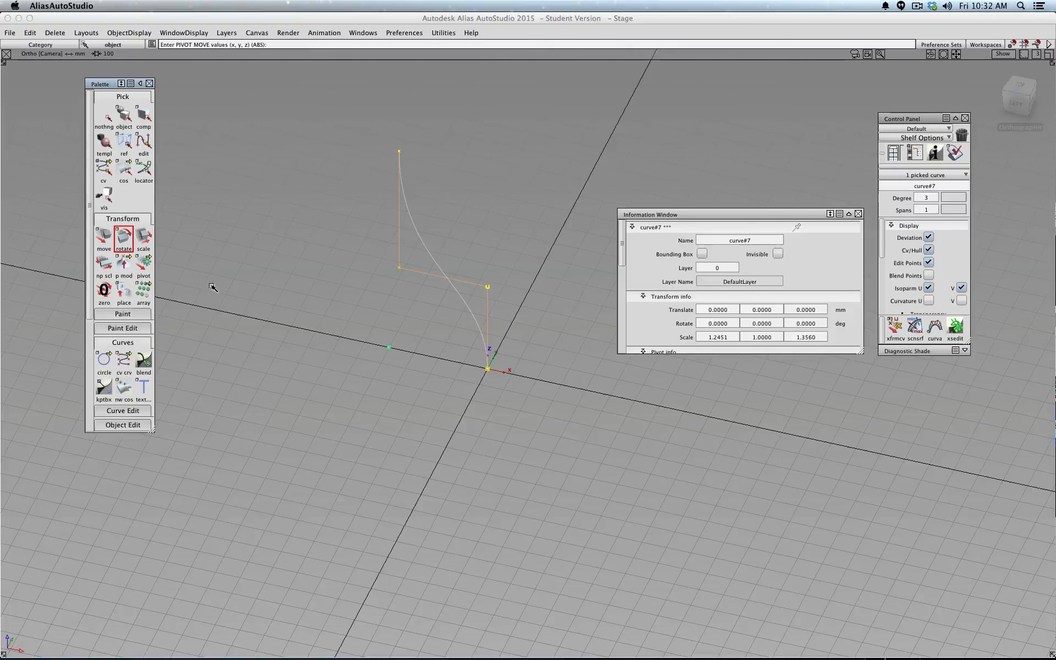
right_click_drag(416, 416, 401, 399)
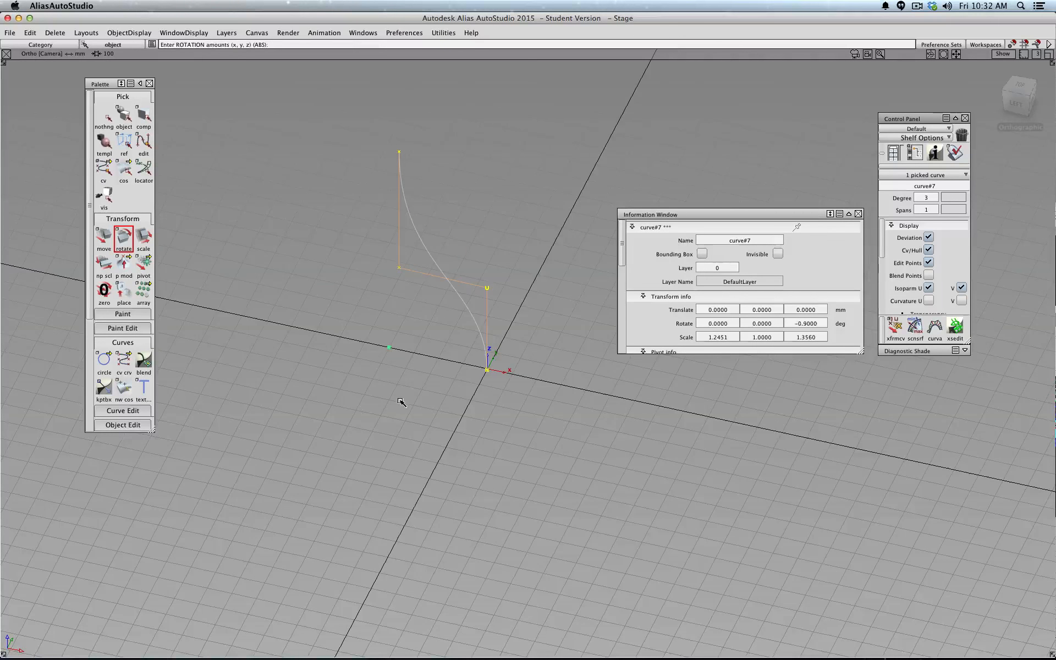
Set the curve's Z rotation to 0°.
left_click(810, 325)
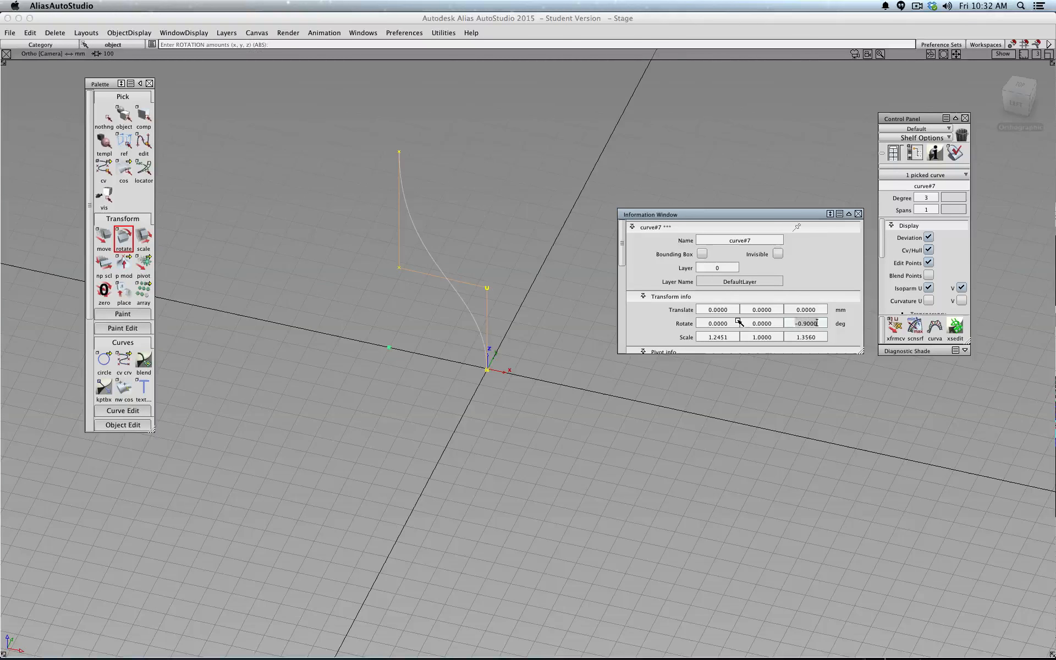
type("0")
key("Return")
Place the pivot on the curve's CV below its upper end, and rotate the curve about X to about -33.1°.
left_click(144, 260)
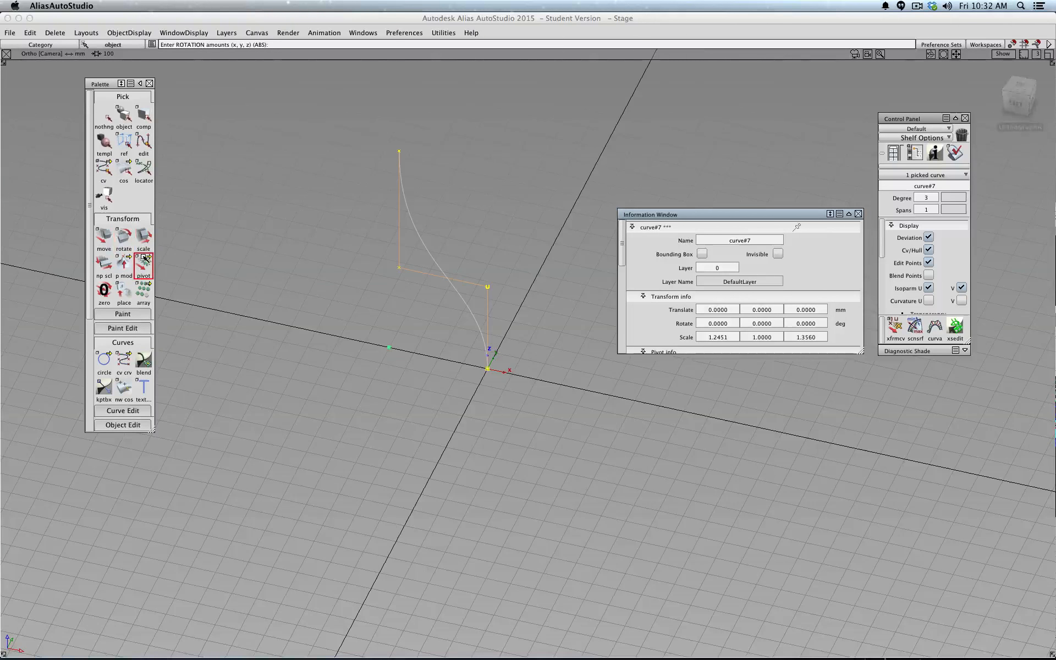
left_click(397, 279)
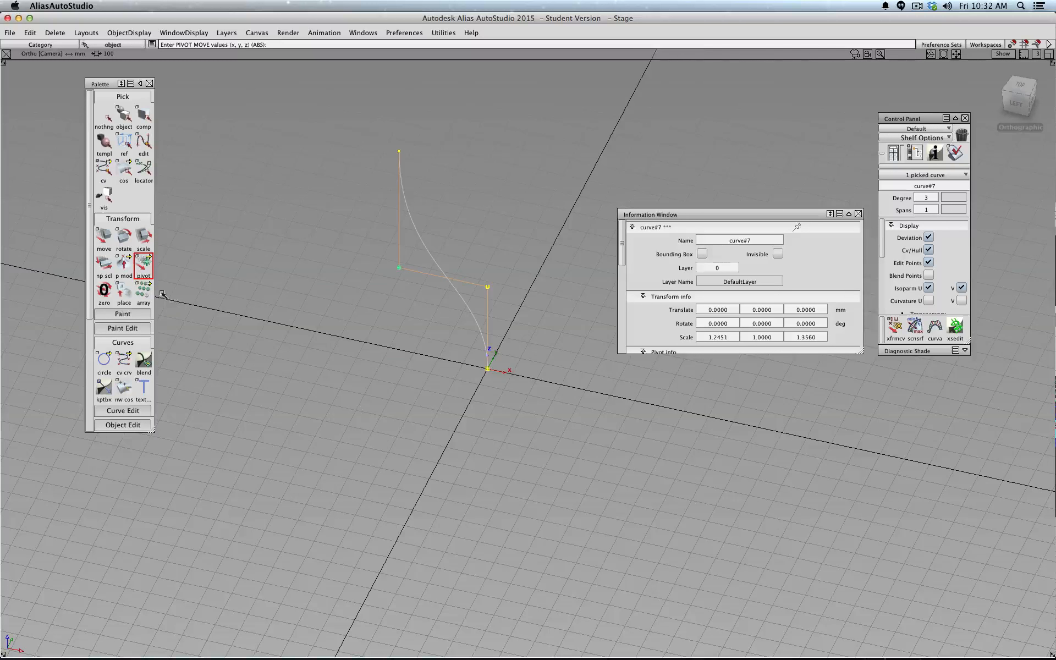
left_click(129, 239)
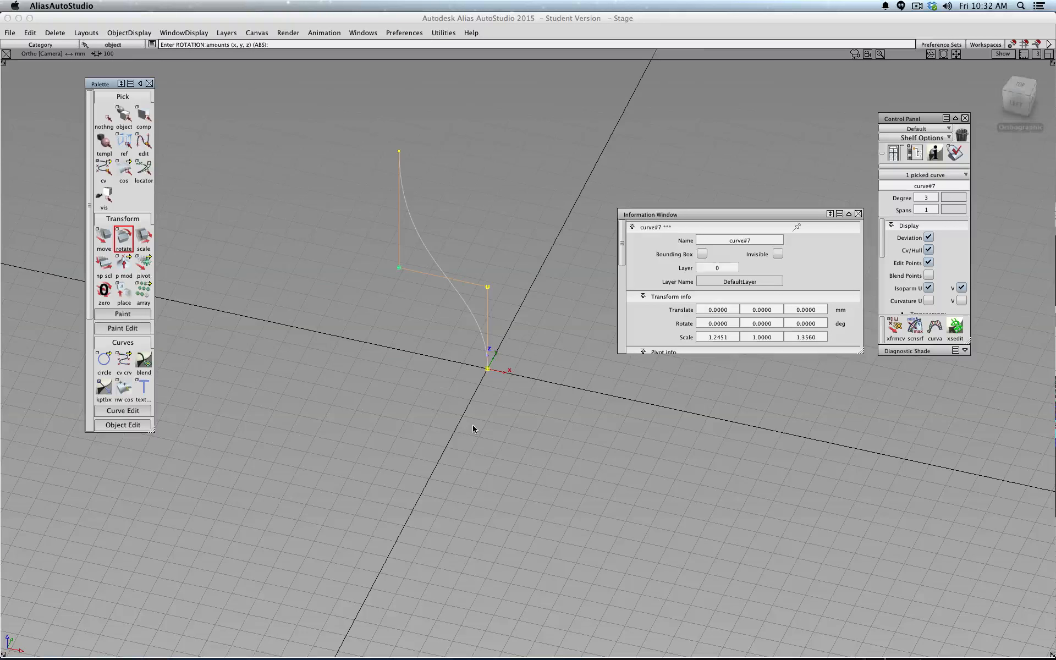
left_click_drag(474, 424, 396, 332)
Set the Move type to Local and move the curve along its local Z axis to about -47.9 mm in Y and -73.5 mm in Z.
double_click(122, 239)
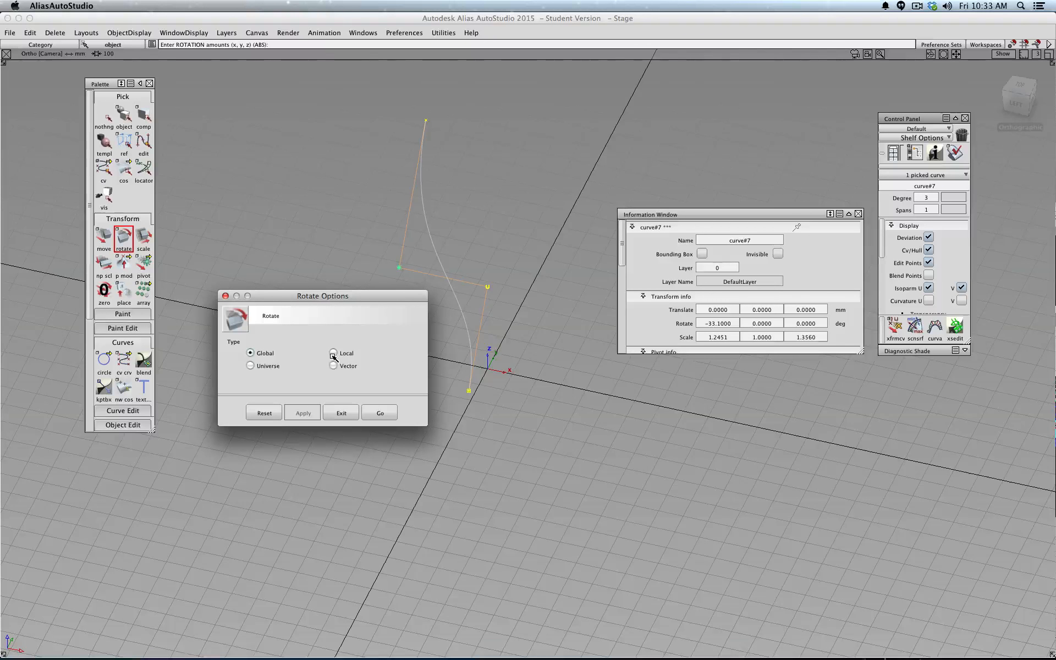
left_click(340, 413)
double_click(101, 239)
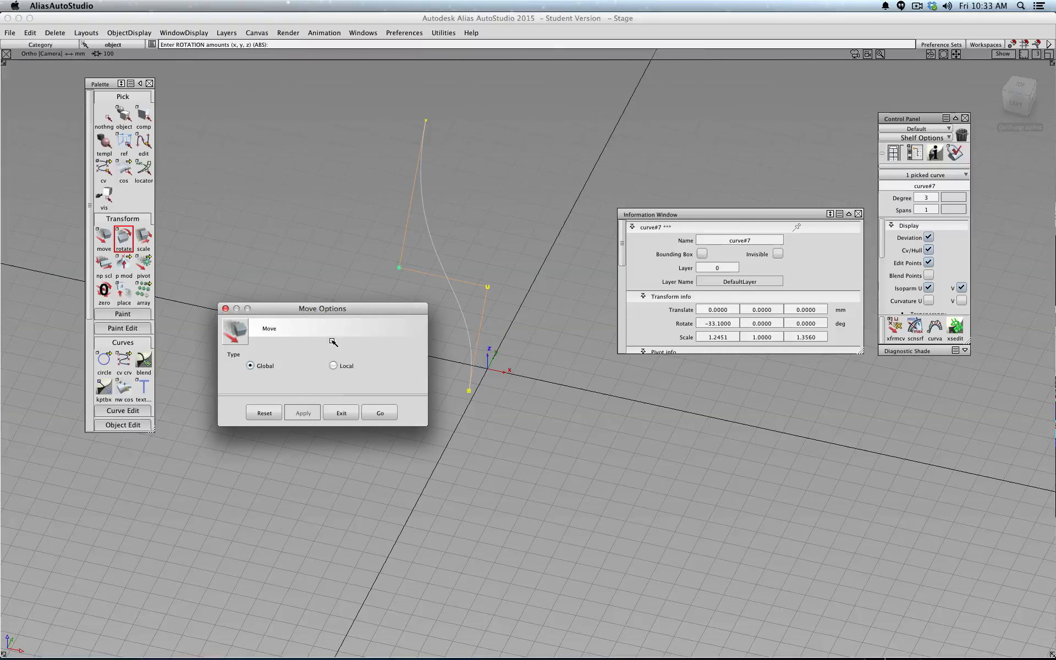
left_click(333, 366)
left_click(380, 413)
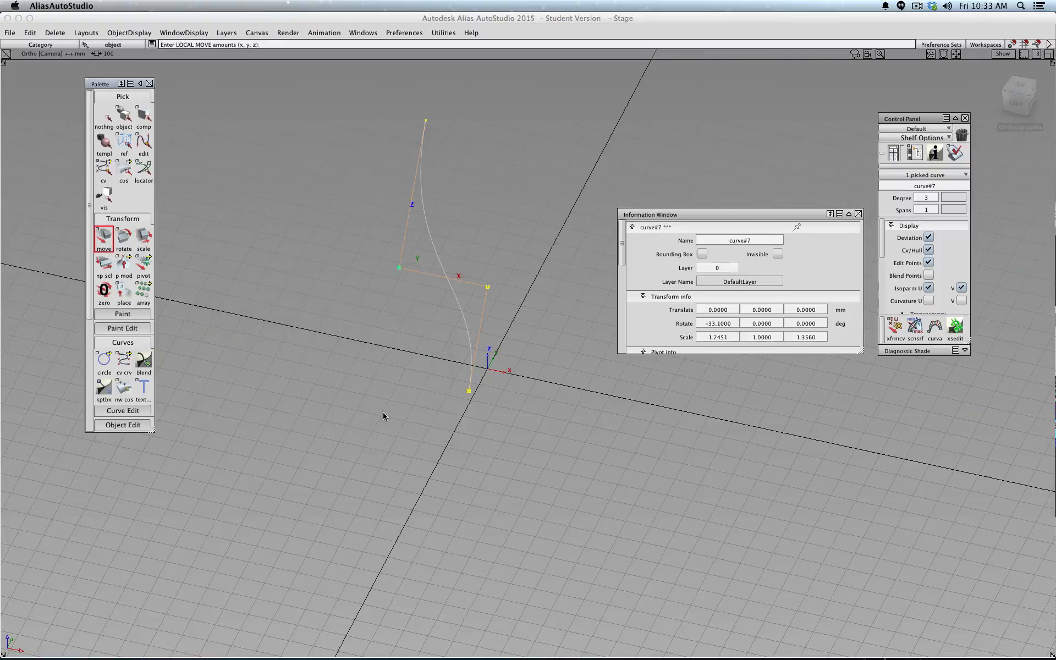
left_click_drag(1015, 103, 898, 93)
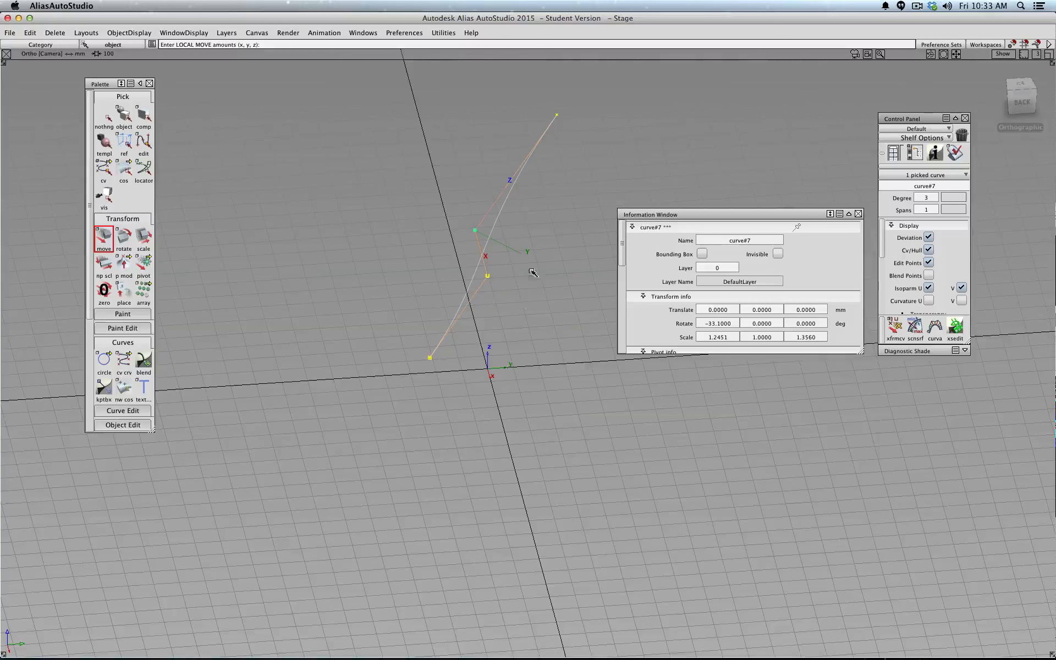
right_click_drag(557, 226, 519, 163)
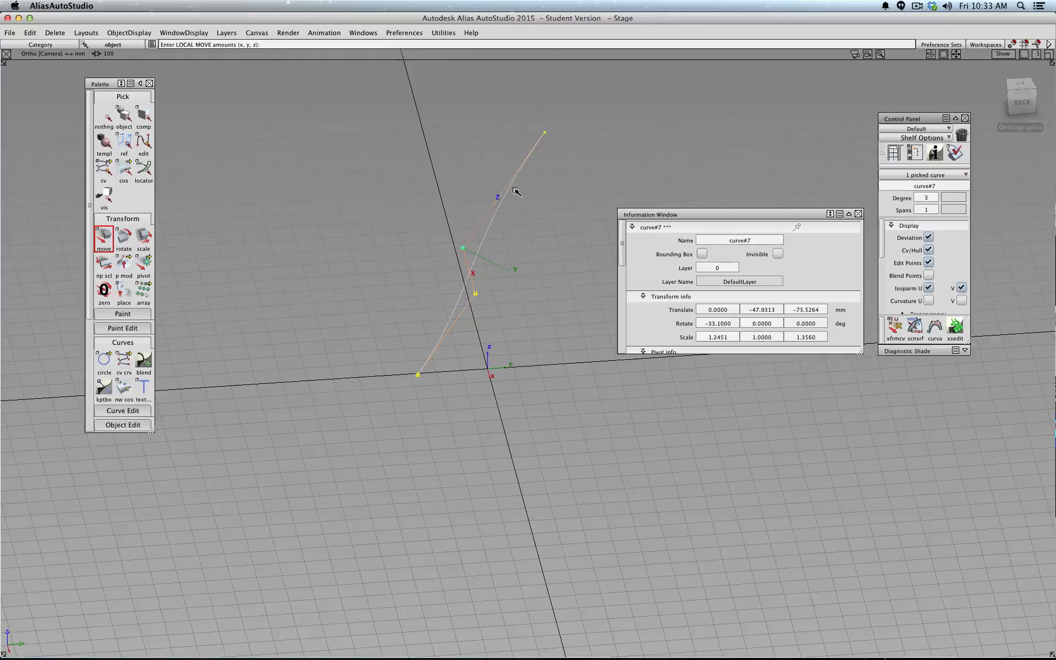
Set the curve's X rotation to -45°, and move it along its local axes to about -343.9 mm in Y and 136.2 mm in Z.
left_click(736, 325)
left_click_drag(707, 326, 704, 329)
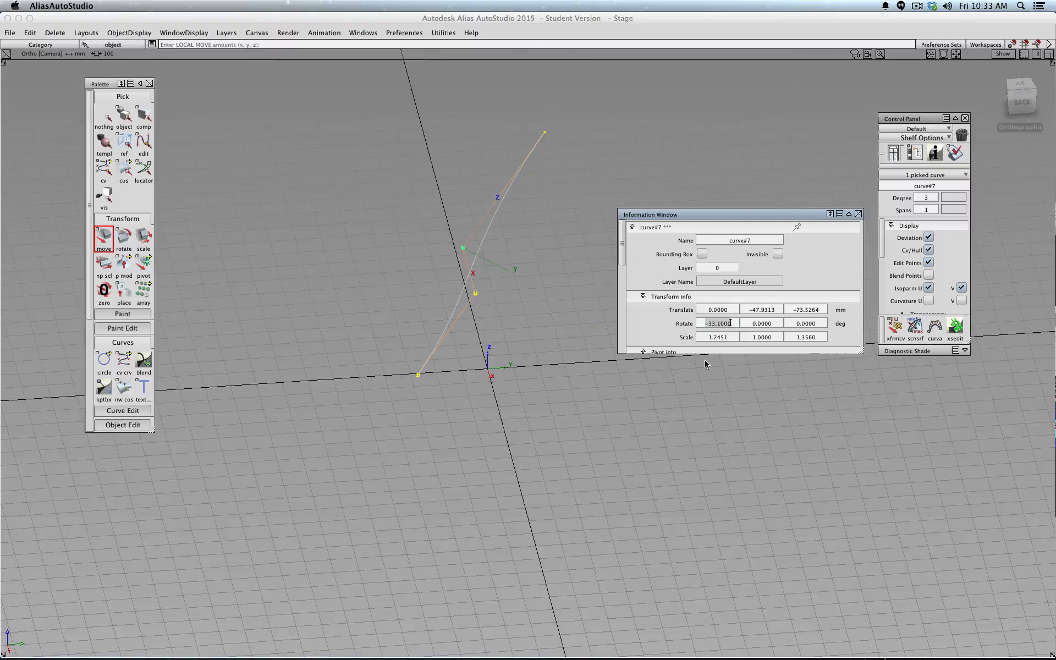
key("BackSpace")
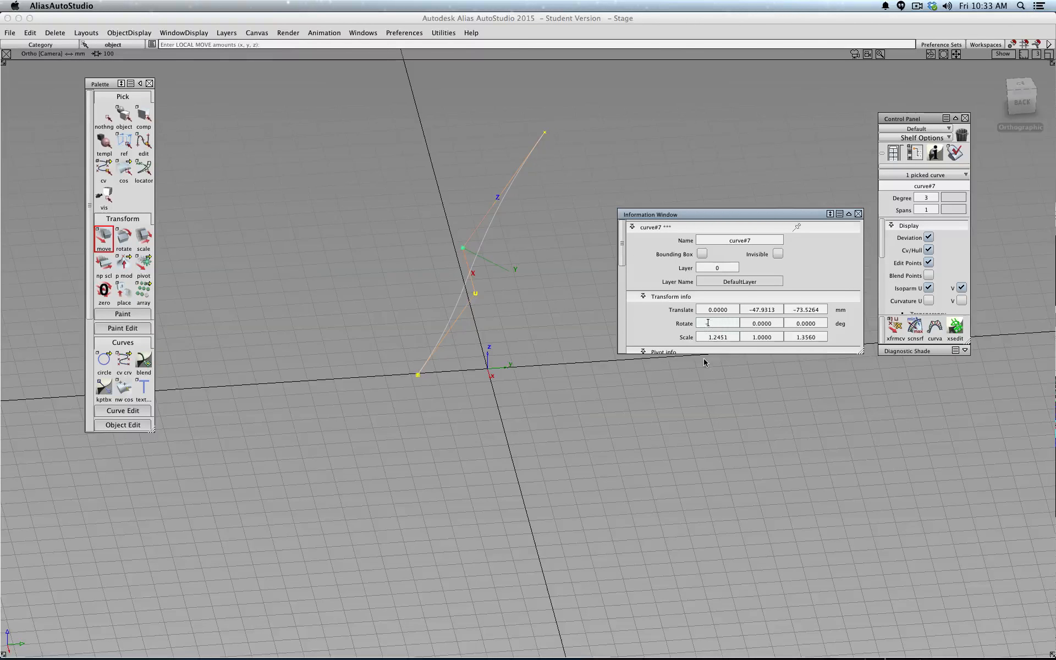
type("-45")
key("Return")
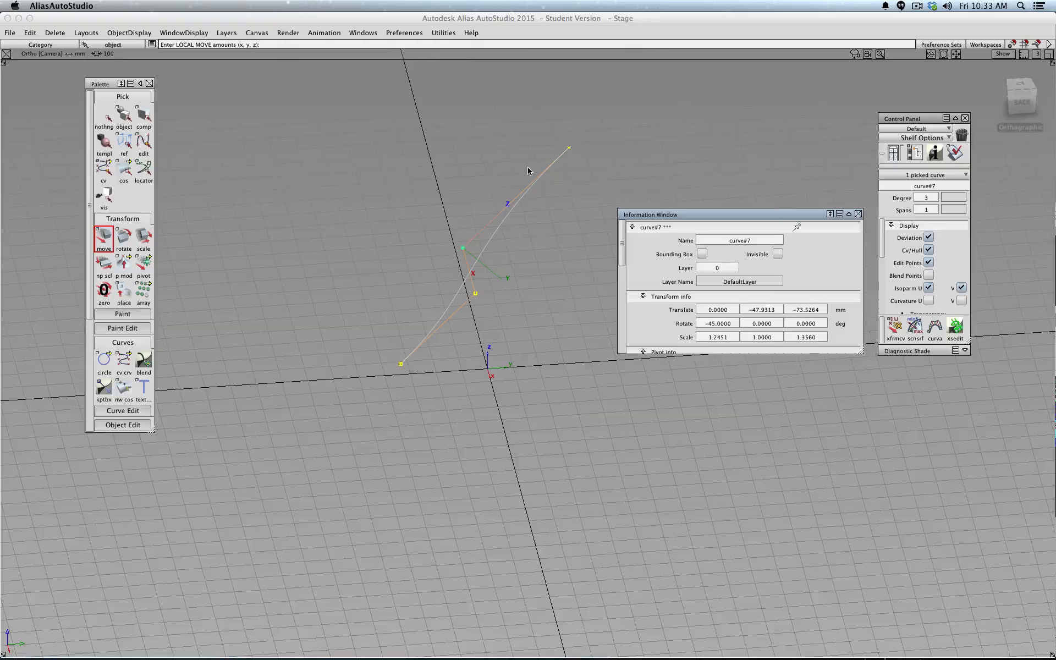
right_click_drag(570, 156, 511, 284)
middle_click_drag(522, 283, 396, 193)
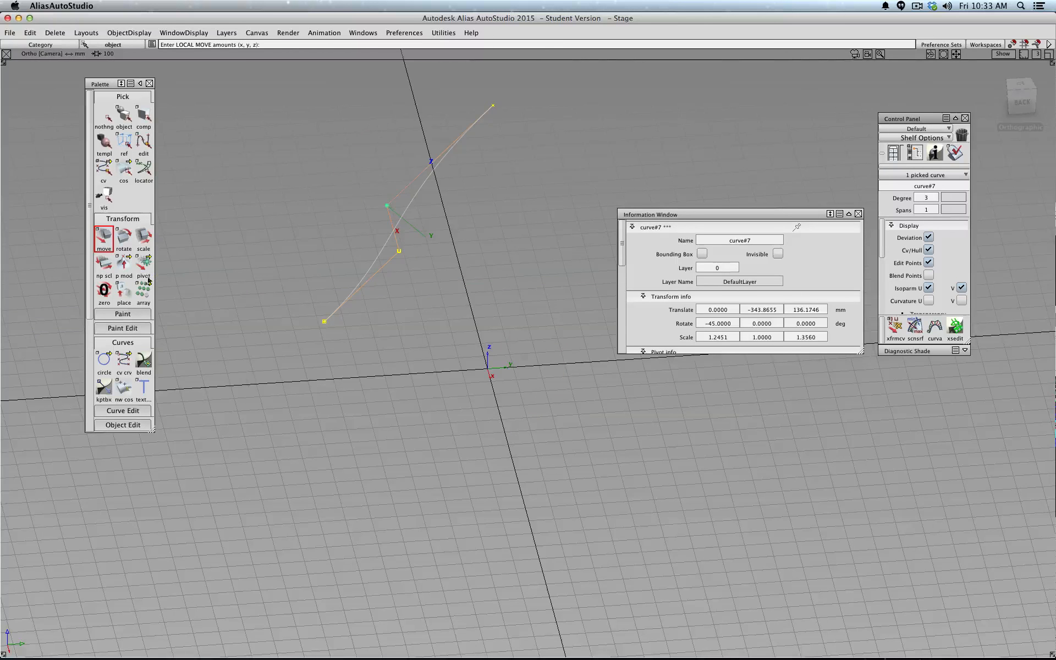
Set the Rotate type to Local and rotate the curve about its local Z axis to about -44.6° X, 6.8° Y and 6.8° Z.
left_click(123, 237)
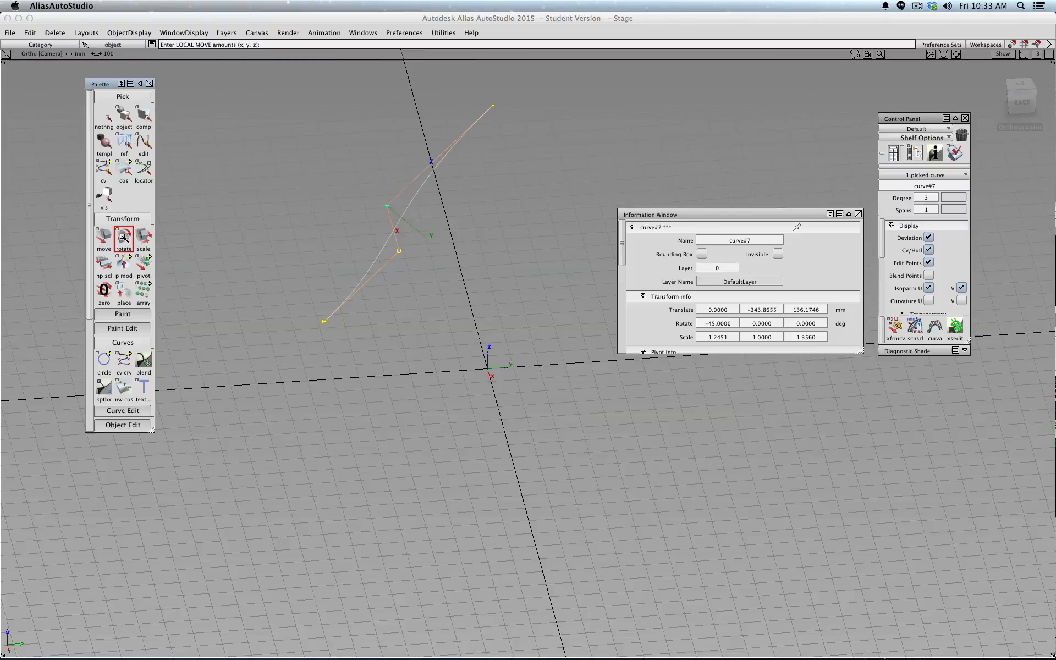
double_click(123, 237)
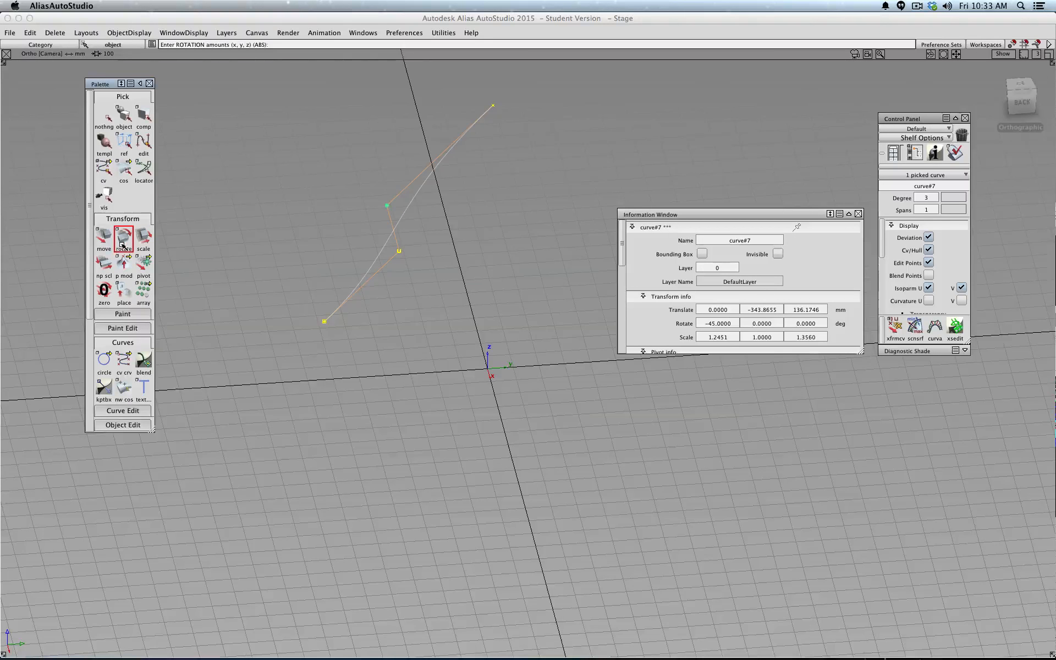
left_click(334, 353)
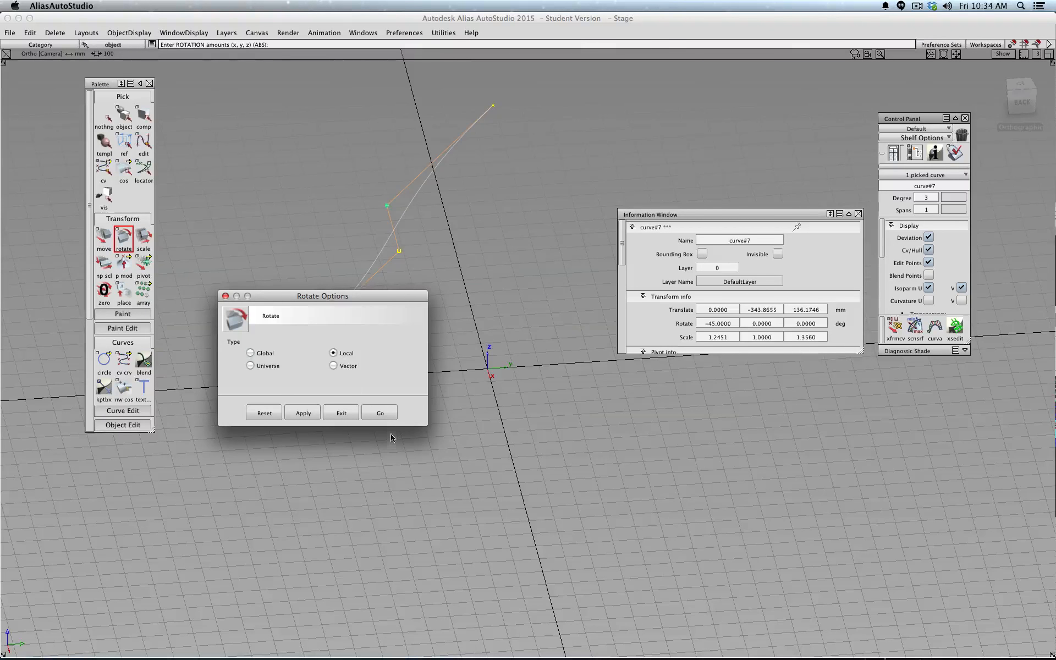
left_click(379, 412)
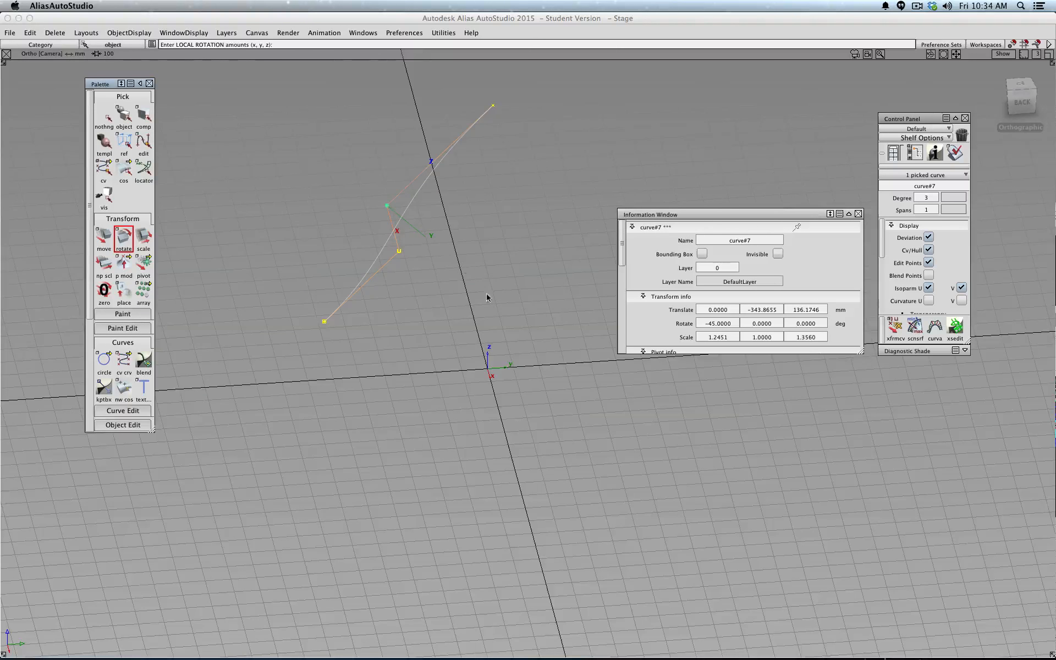
right_click_drag(531, 352, 206, 269)
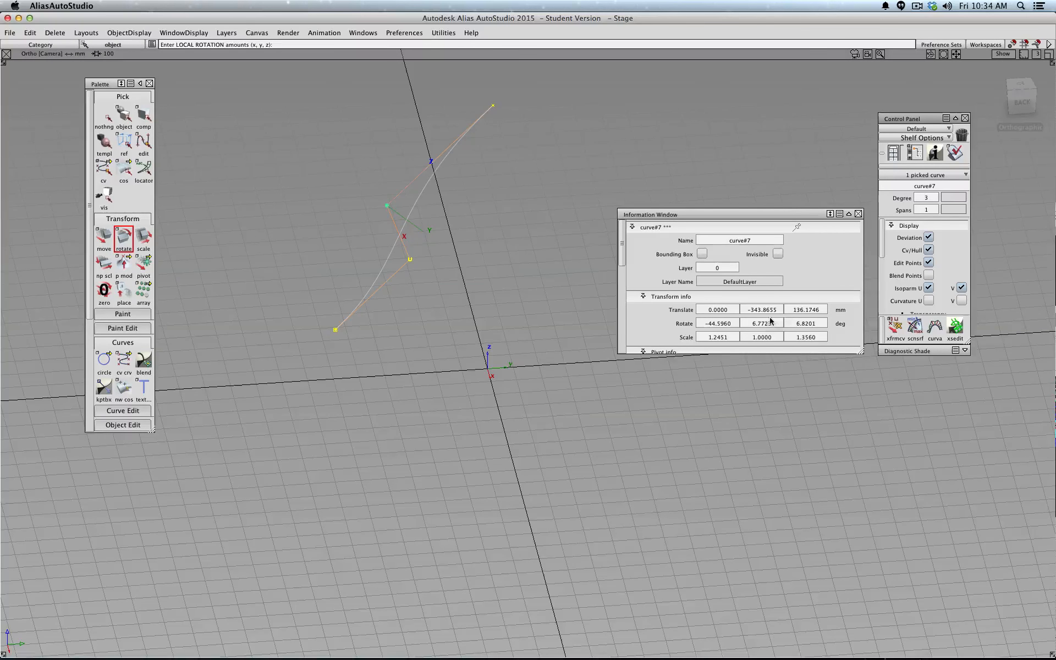
Set the curve's X, Y and Z rotation values to 0° in the Information Window.
left_click(712, 324)
left_click_drag(730, 324, 679, 329)
key("Return")
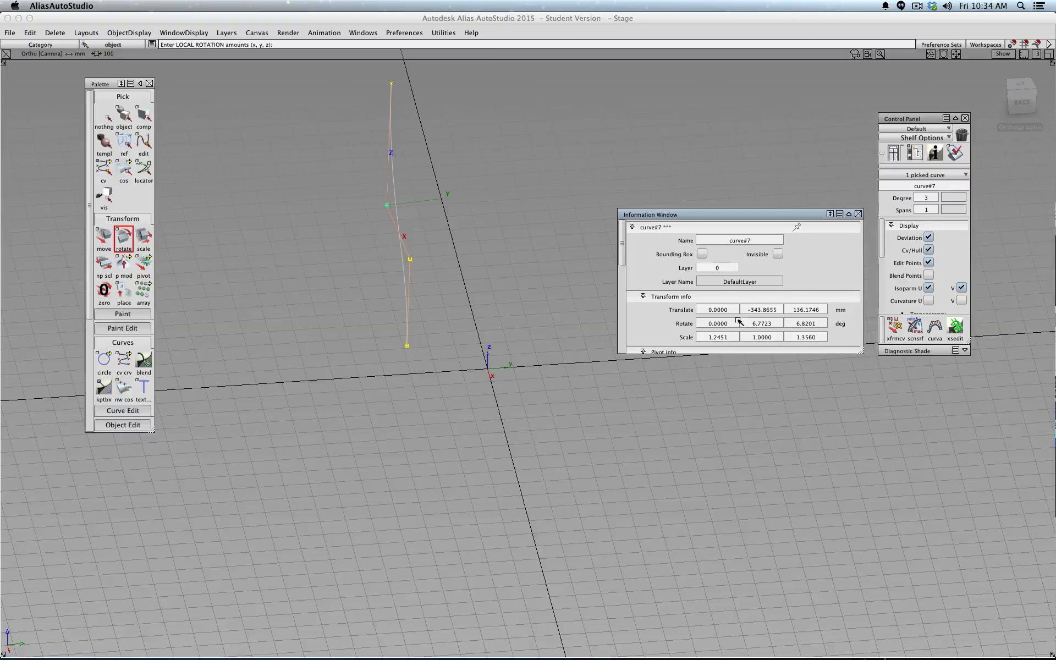
left_click_drag(749, 324, 858, 329)
type("0")
key("Return")
type("0000")
key("Return")
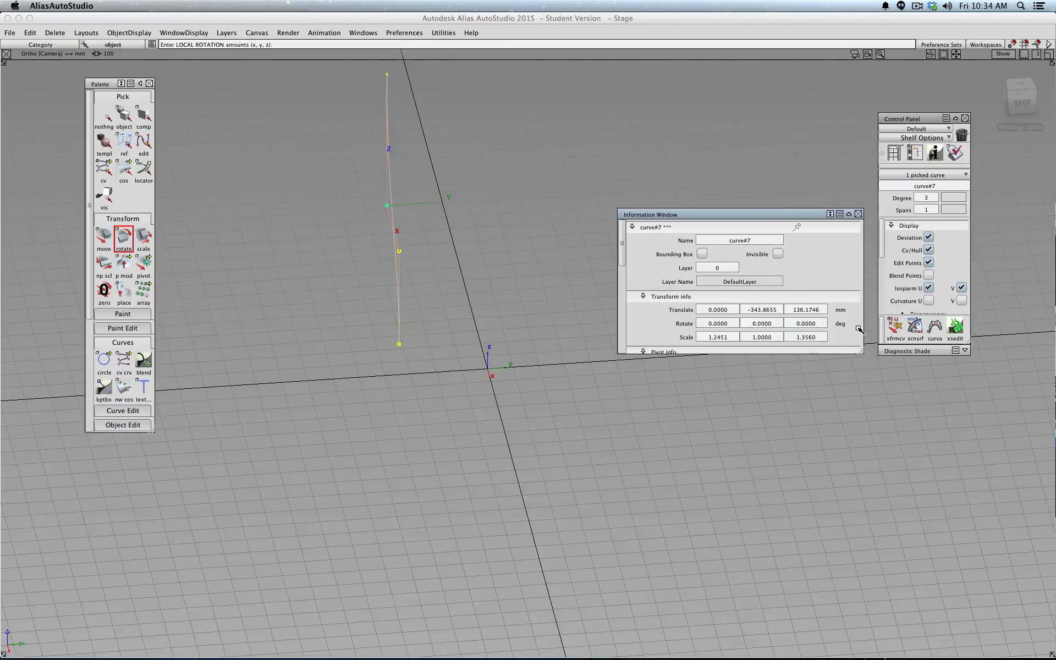
Set the curve's Y and Z translation values to 0 mm.
left_click_drag(748, 312, 825, 311)
key("Return")
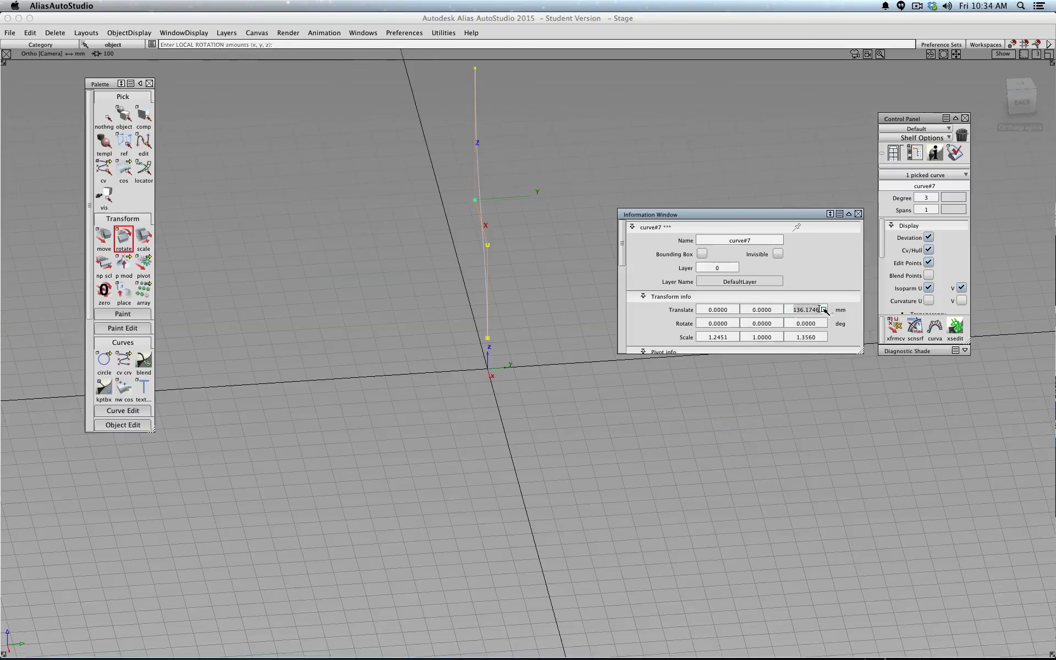
type("0")
key("Return")
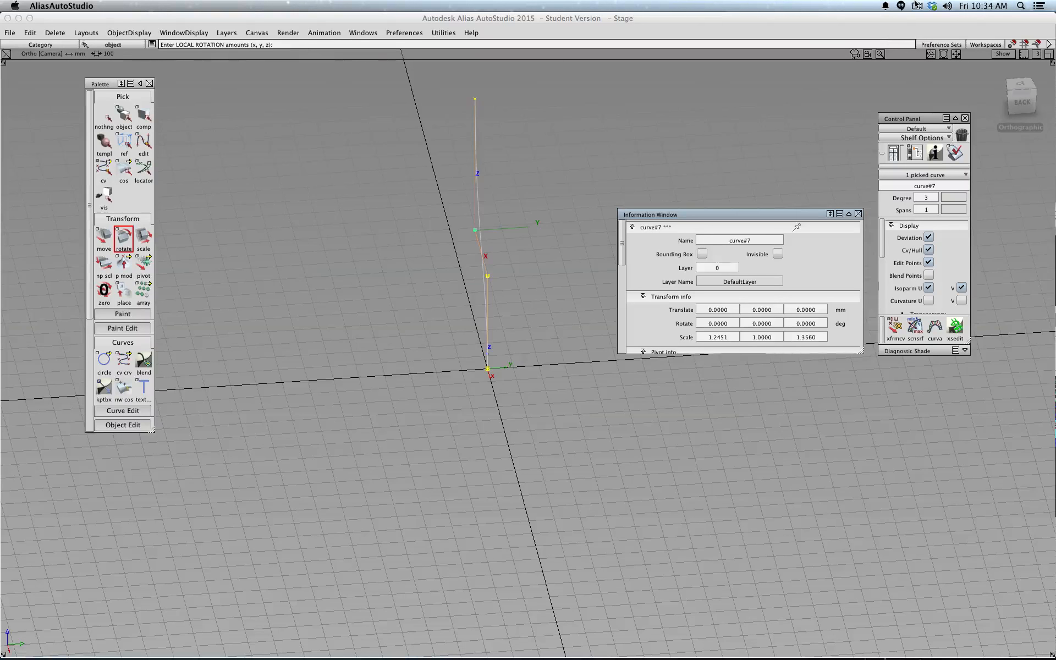
Set the Rotate tool's type to Global.
double_click(126, 240)
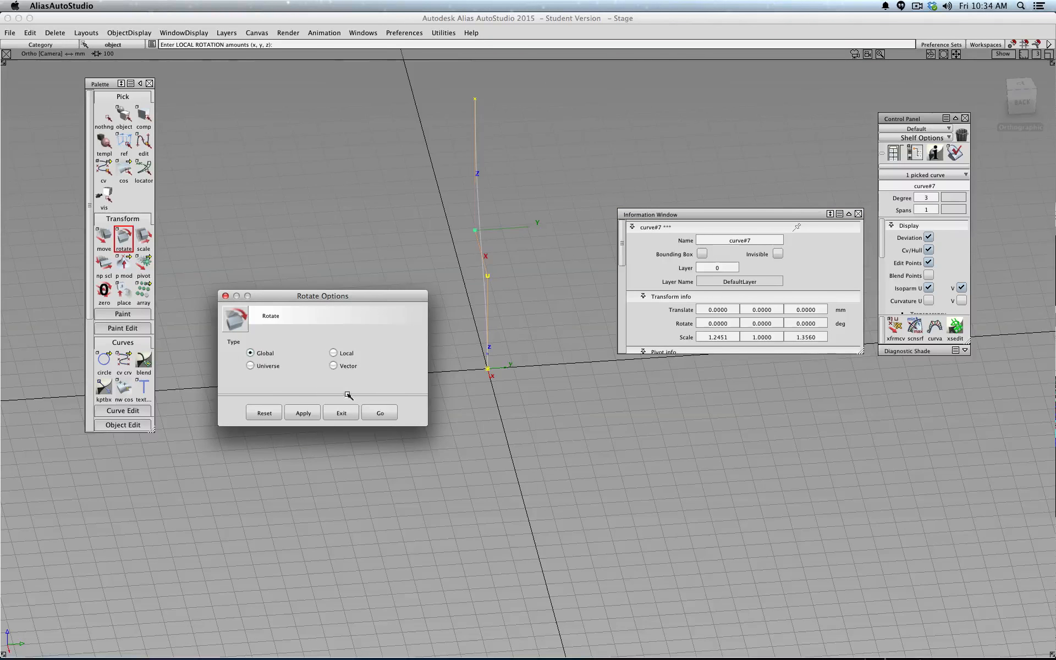
left_click(379, 413)
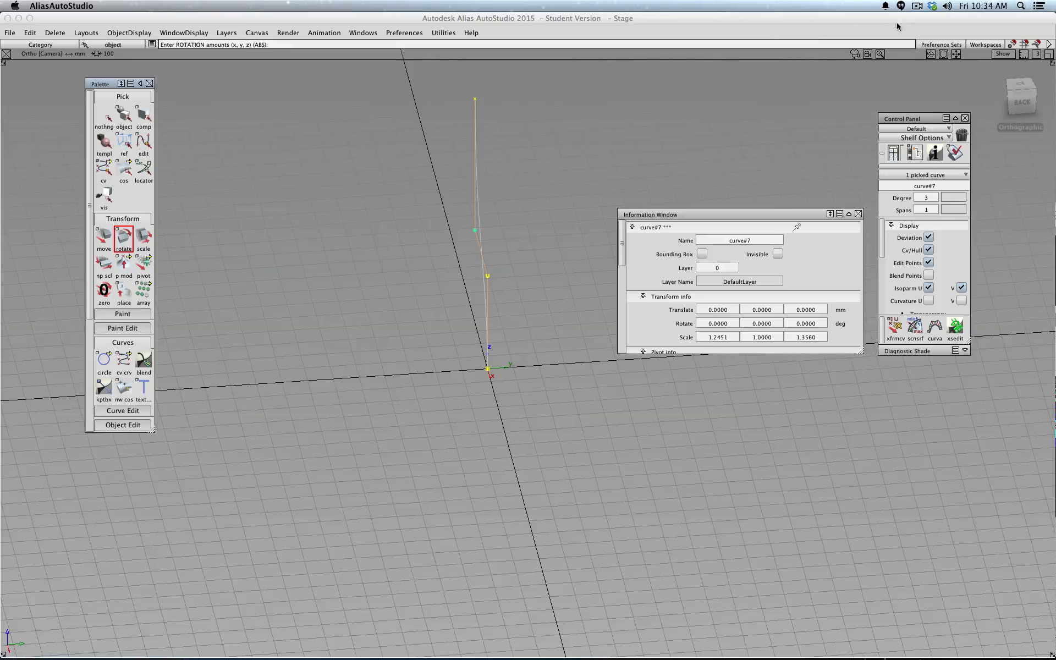